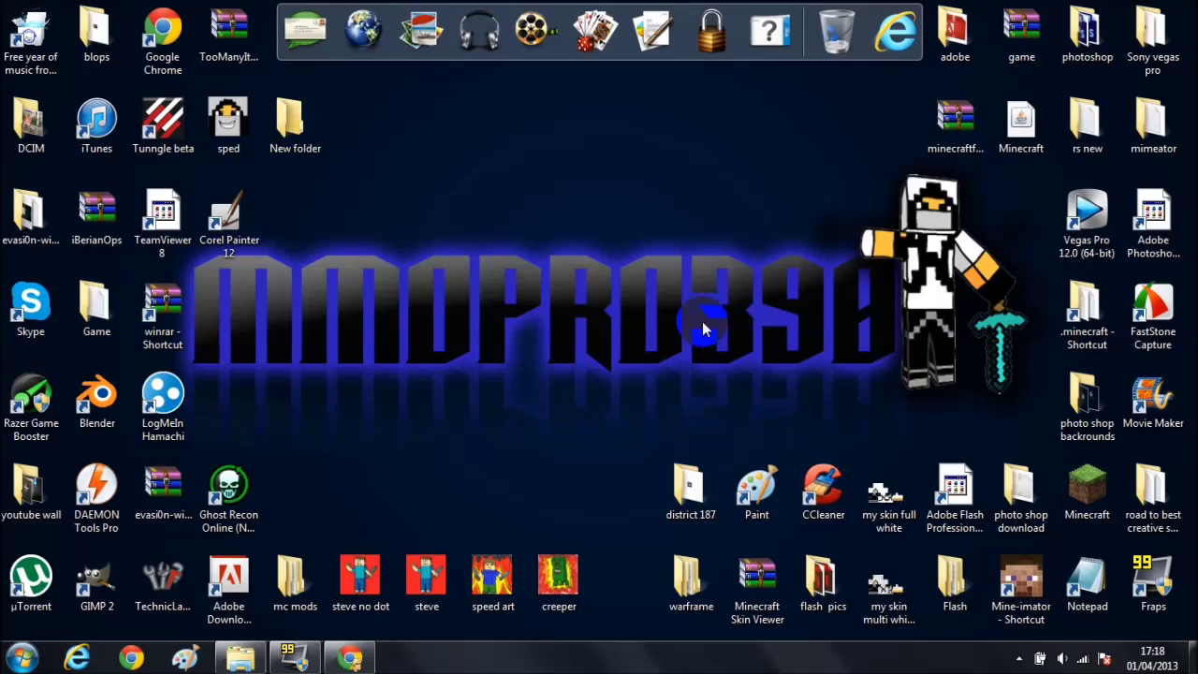
Switch to Chrome and bring up the open Rival Rebels blog page.
left_click(350, 658)
left_click(360, 659)
left_click(375, 659)
left_click(113, 9)
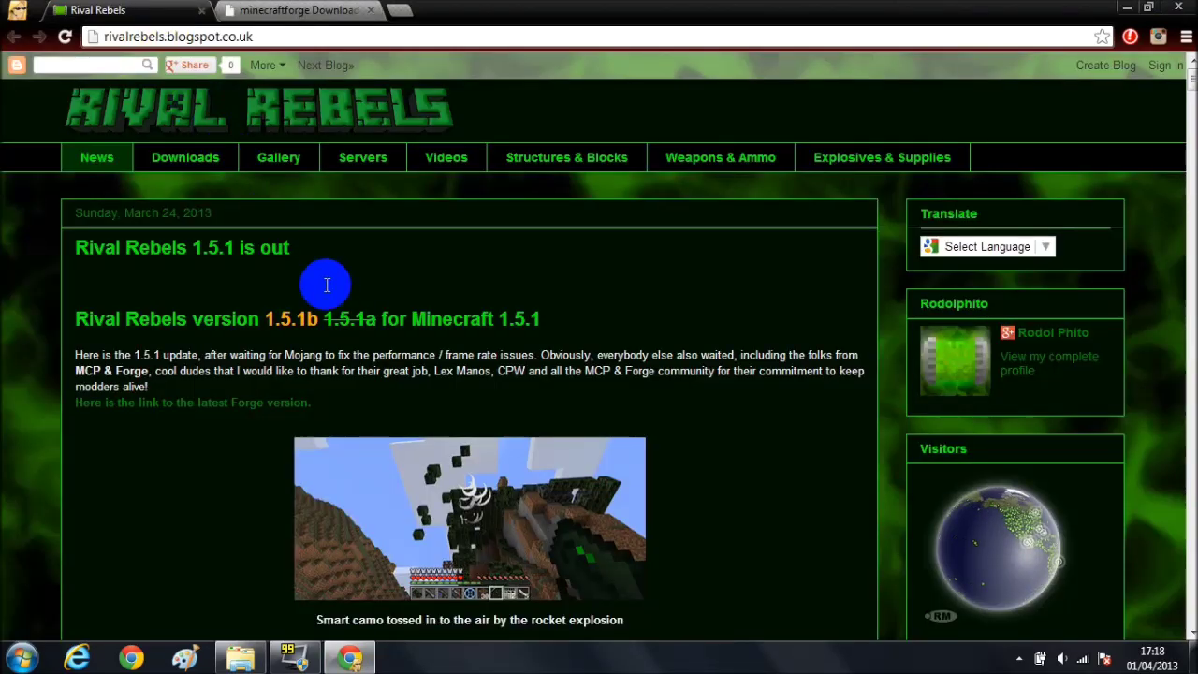
Look through the Rival Rebels 1.5.1 post for the mod's download link and the link to the latest Forge version.
scroll(327, 285, "down", 2)
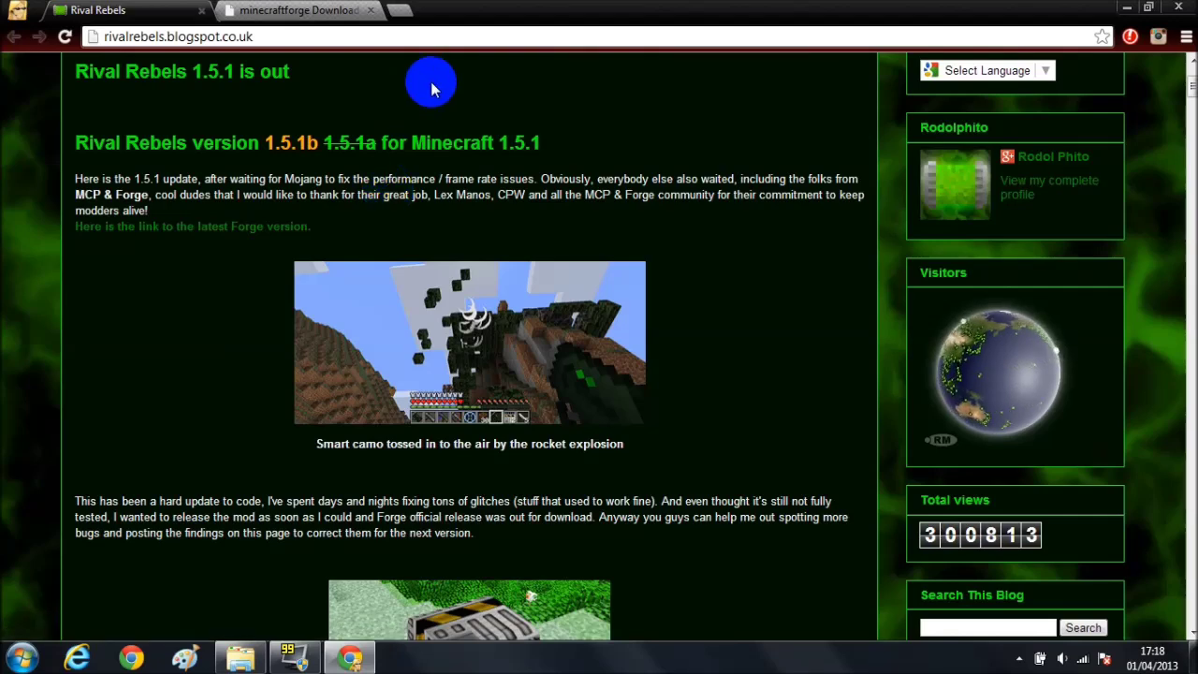
double_click(435, 140)
scroll(435, 140, "down", 3)
scroll(449, 125, "up", 5)
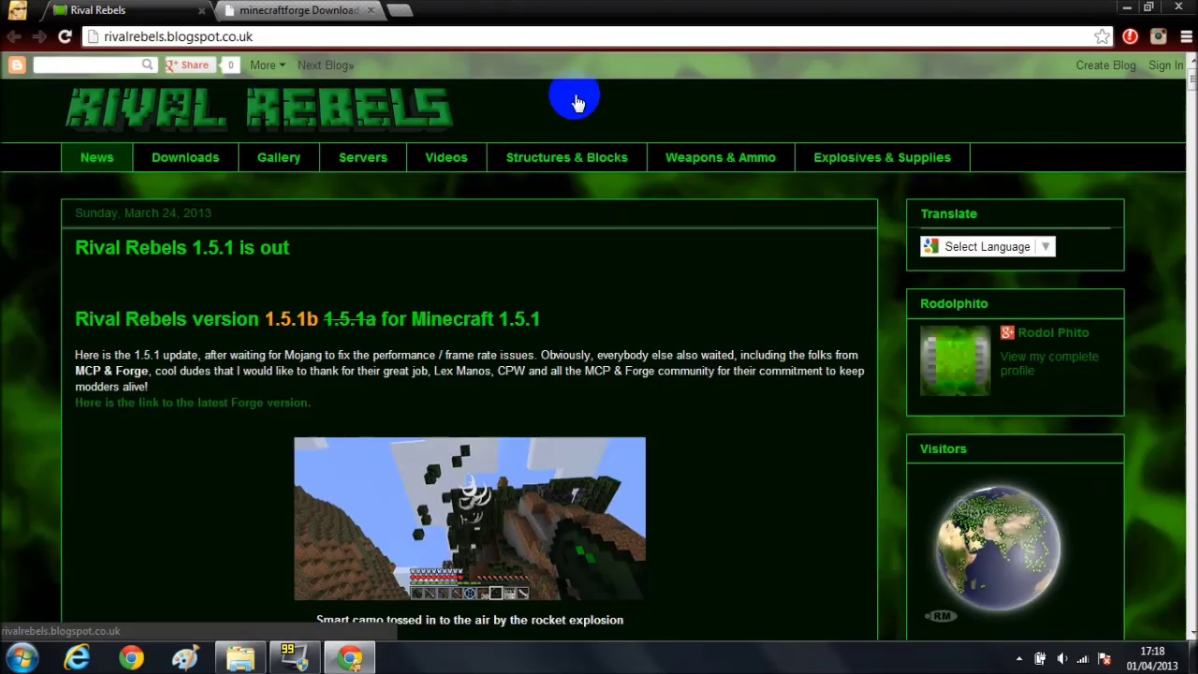
scroll(580, 105, "down", 10)
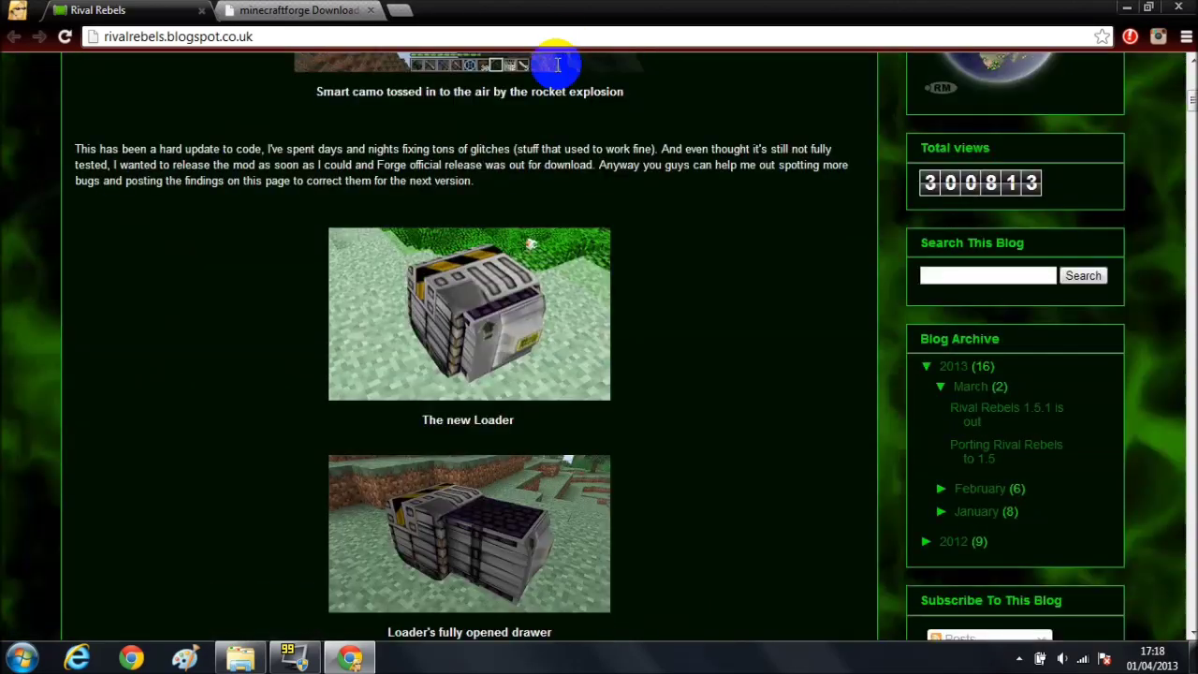
scroll(529, 150, "down", 4)
scroll(527, 147, "up", 2)
scroll(524, 148, "down", 2)
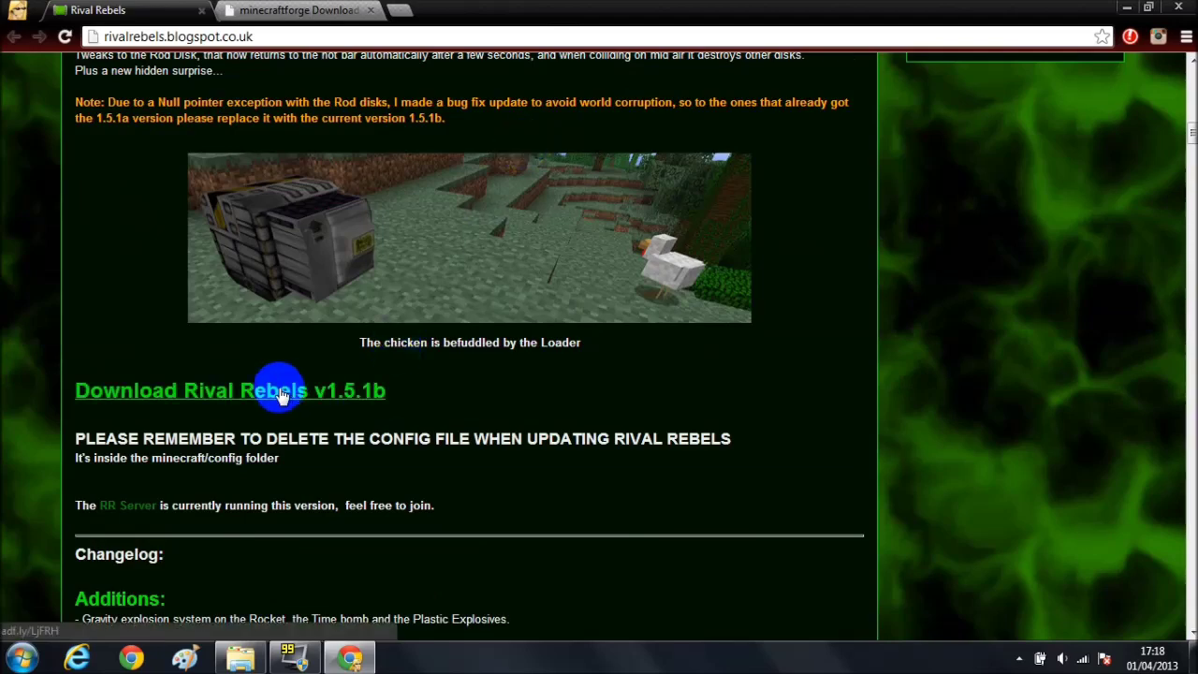
scroll(281, 393, "up", 15)
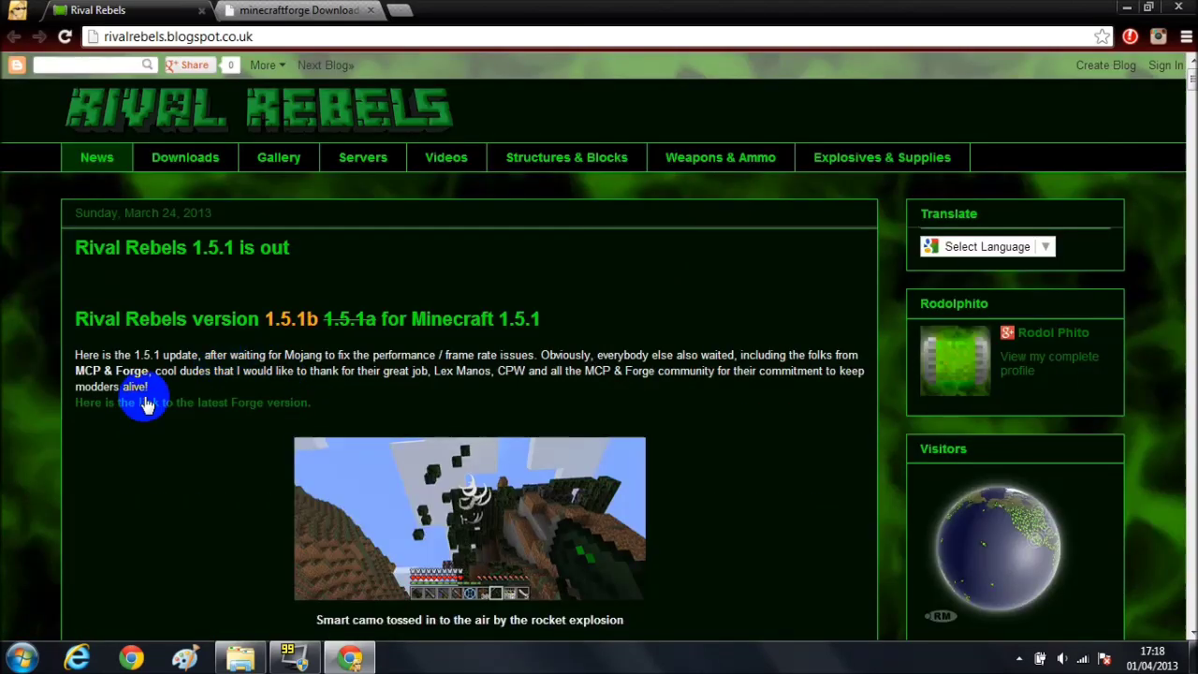
left_click(101, 408)
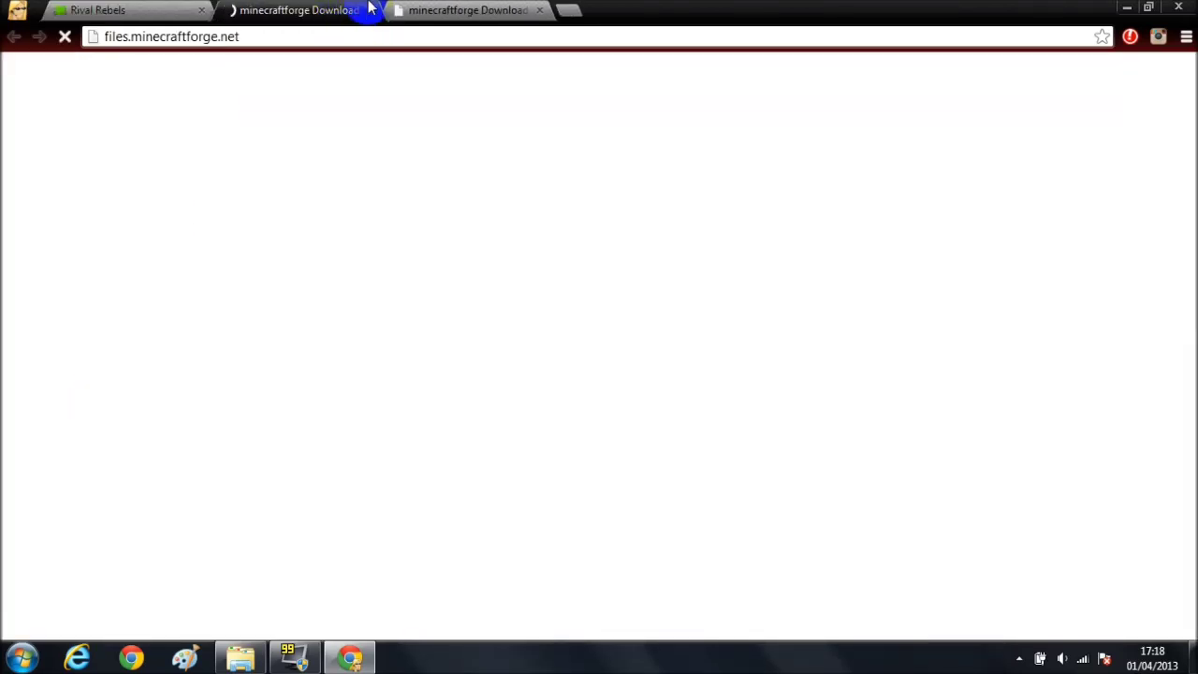
left_click(371, 10)
left_click(241, 11)
left_click(187, 11)
Download RivalRebels.zip through the post's "Download Rival Rebels v1.5.1b" link.
scroll(234, 214, "down", 8)
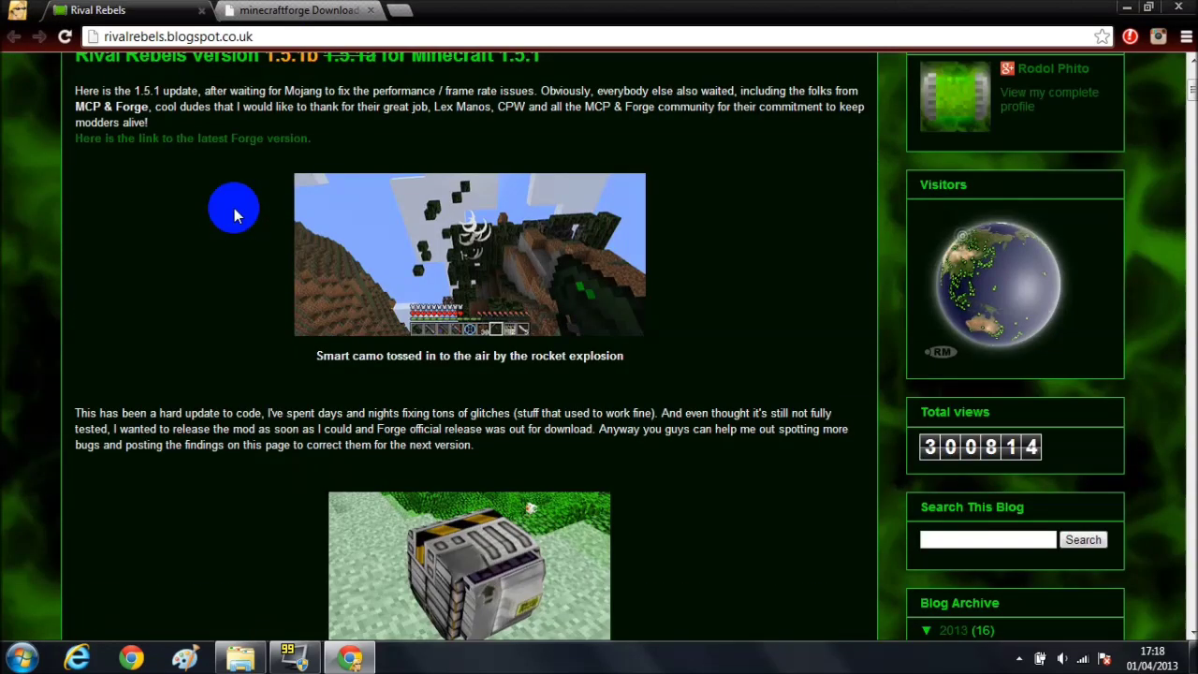
scroll(235, 208, "down", 3)
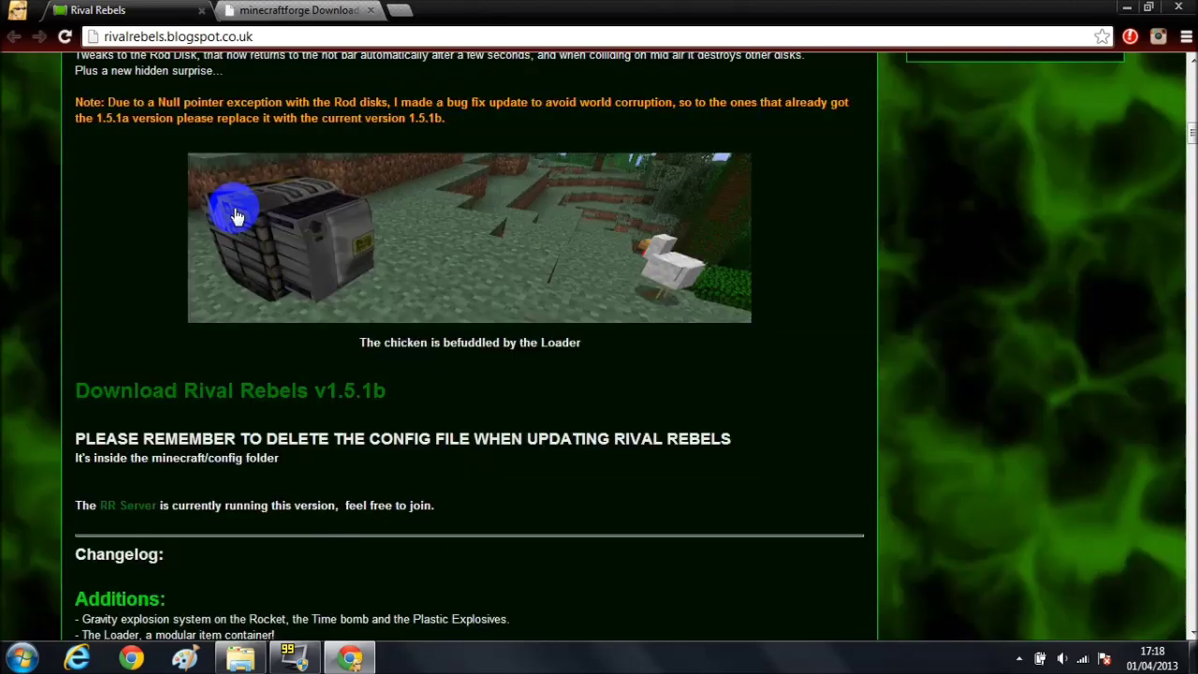
scroll(230, 224, "down", 3)
left_click(187, 215)
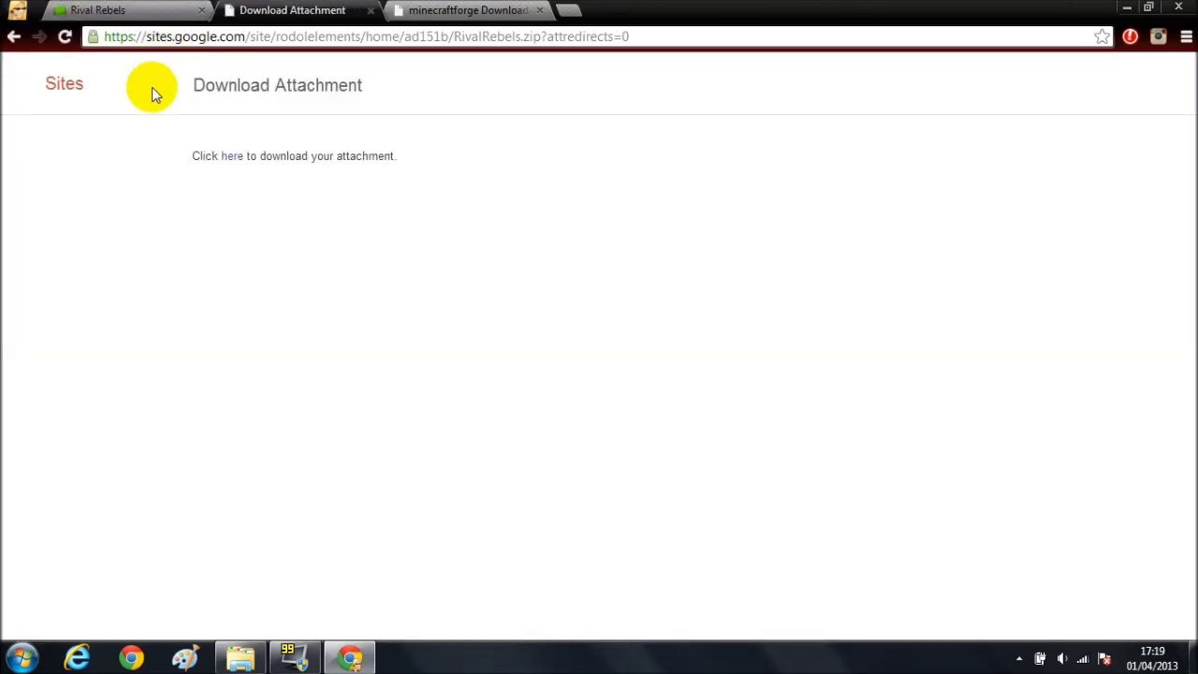
left_click(239, 161)
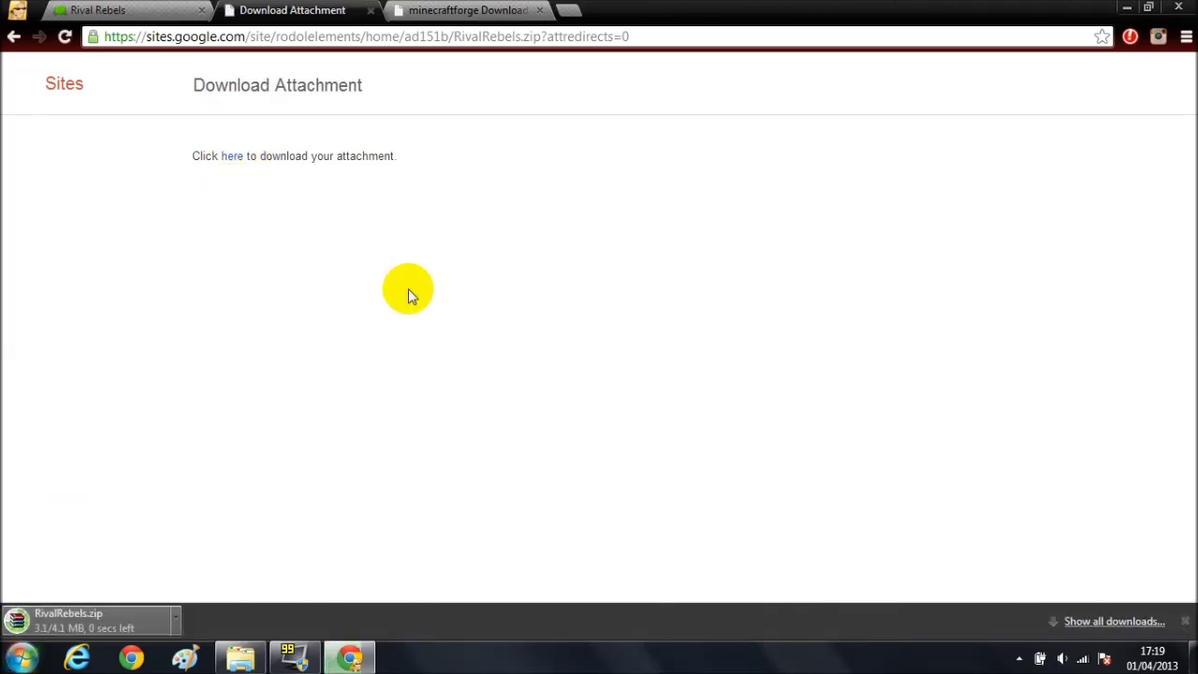
Tile the browser over half of the screen and try to copy the downloaded RivalRebels.zip to the desktop.
left_click_drag(81, 616, 642, 7)
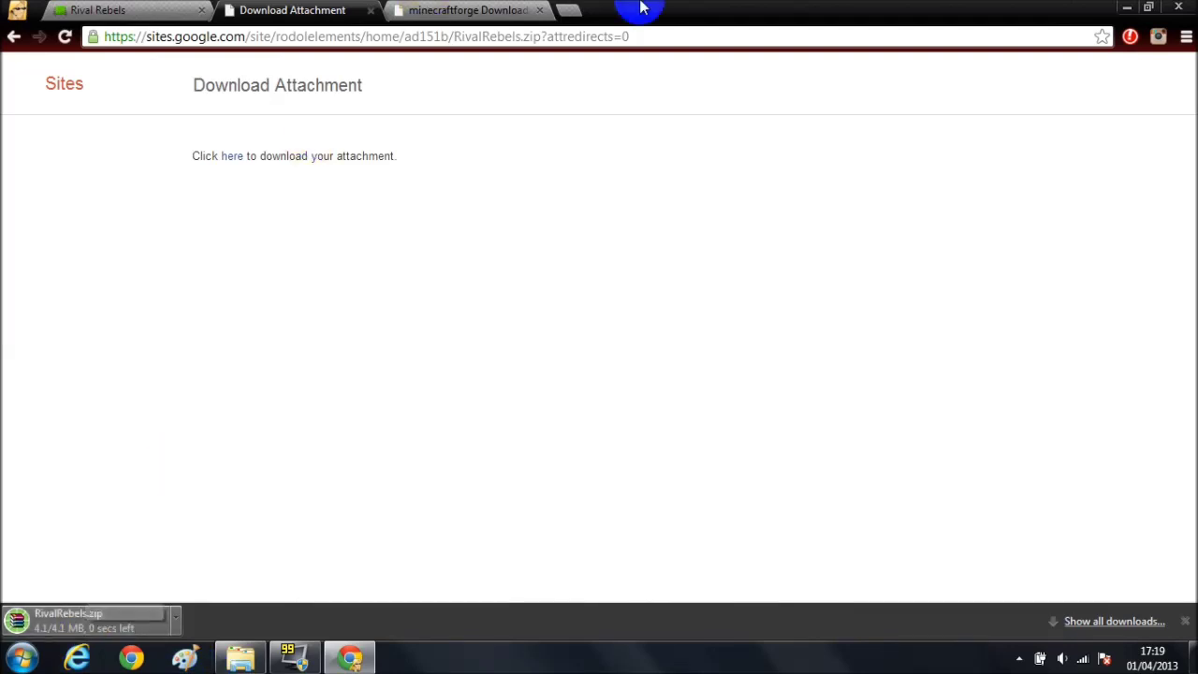
left_click_drag(896, 18, 2, 56)
left_click_drag(111, 618, 969, 120)
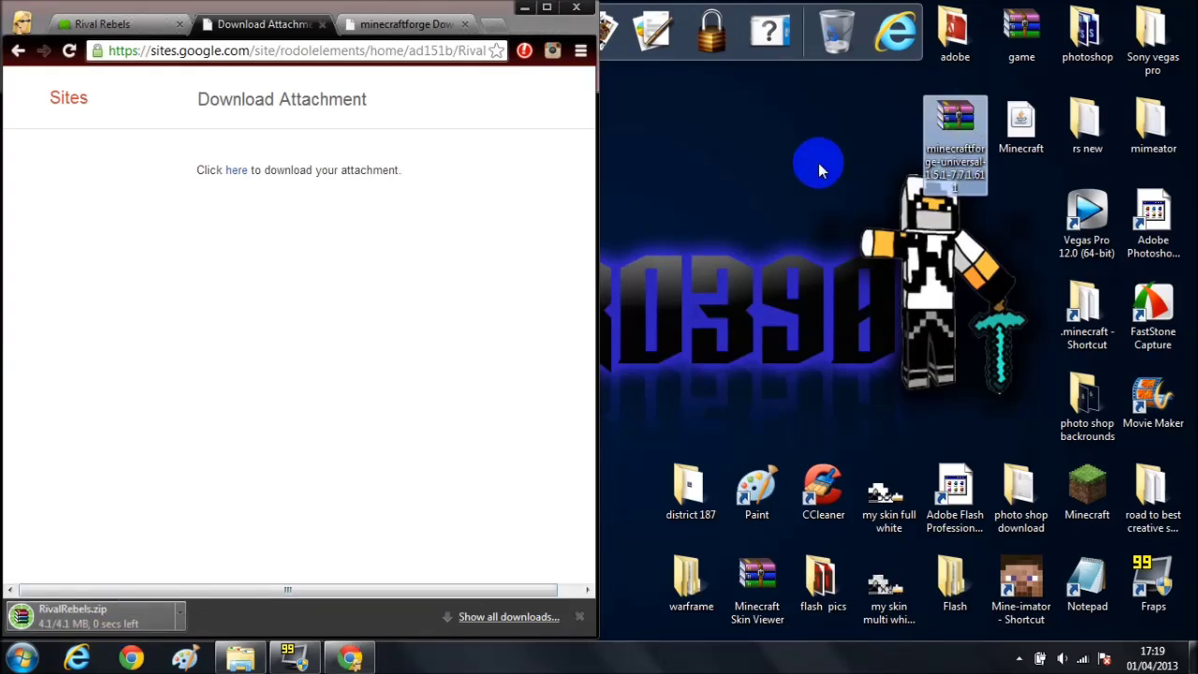
left_click_drag(120, 613, 300, 12)
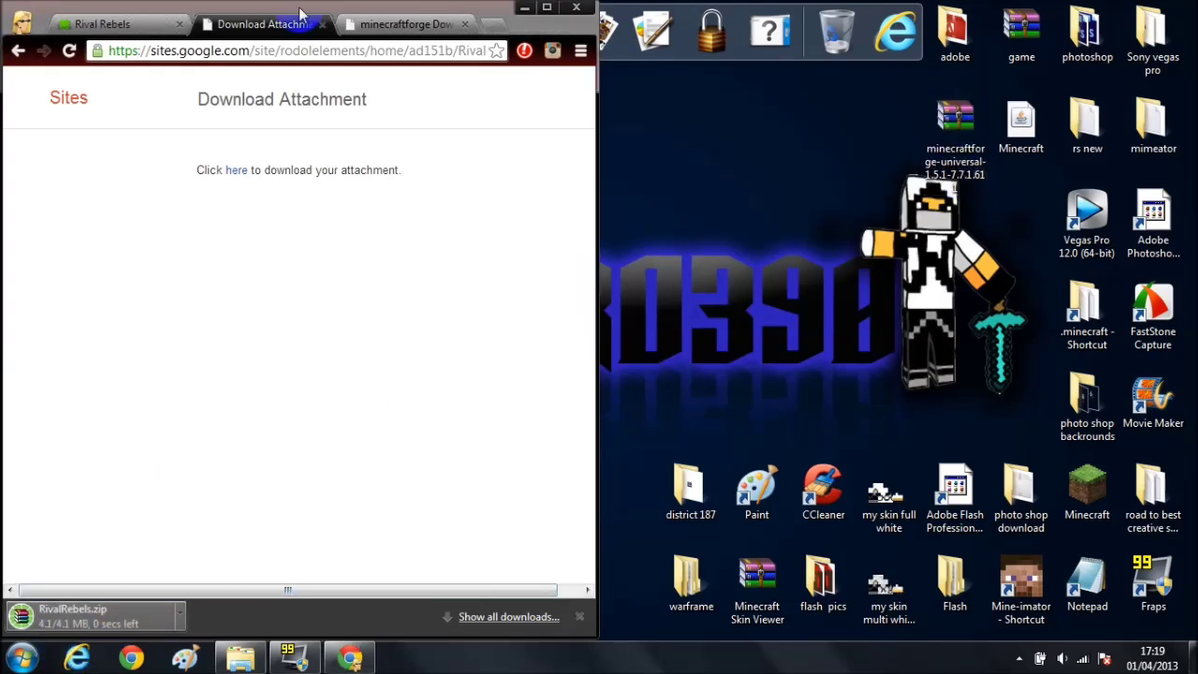
Open the universal download of Forge build 7.7.1.624 from the minecraftforge downloads page and return to the build list.
left_click(386, 31)
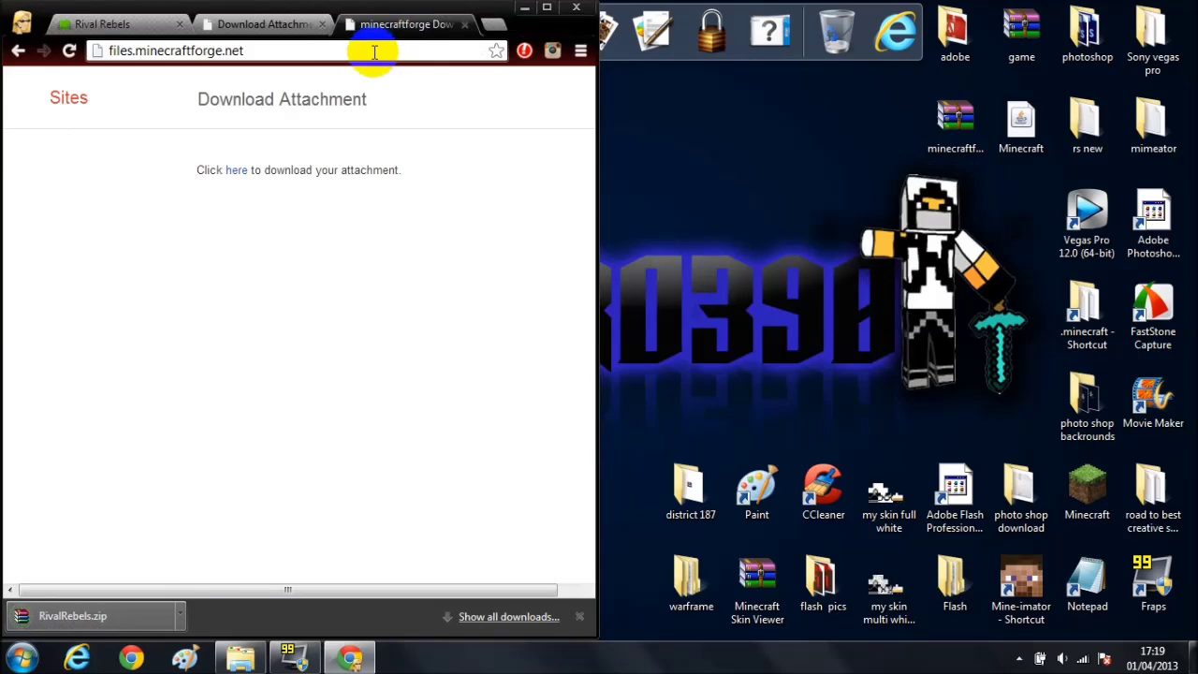
left_click(549, 9)
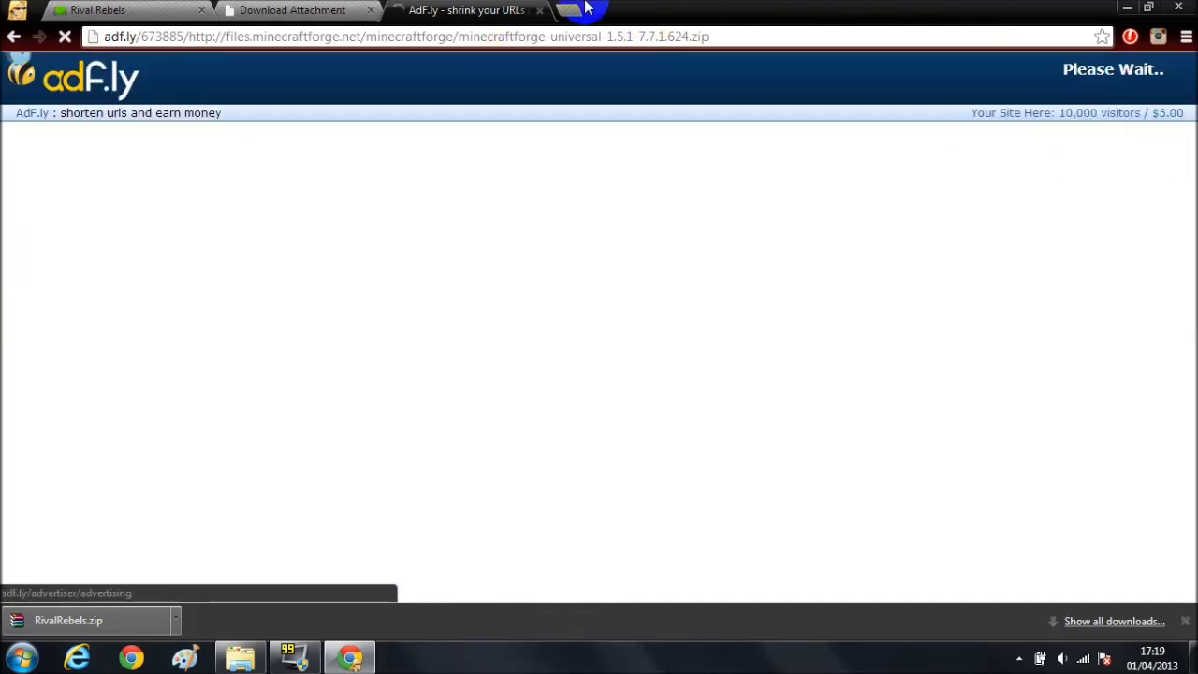
left_click(12, 37)
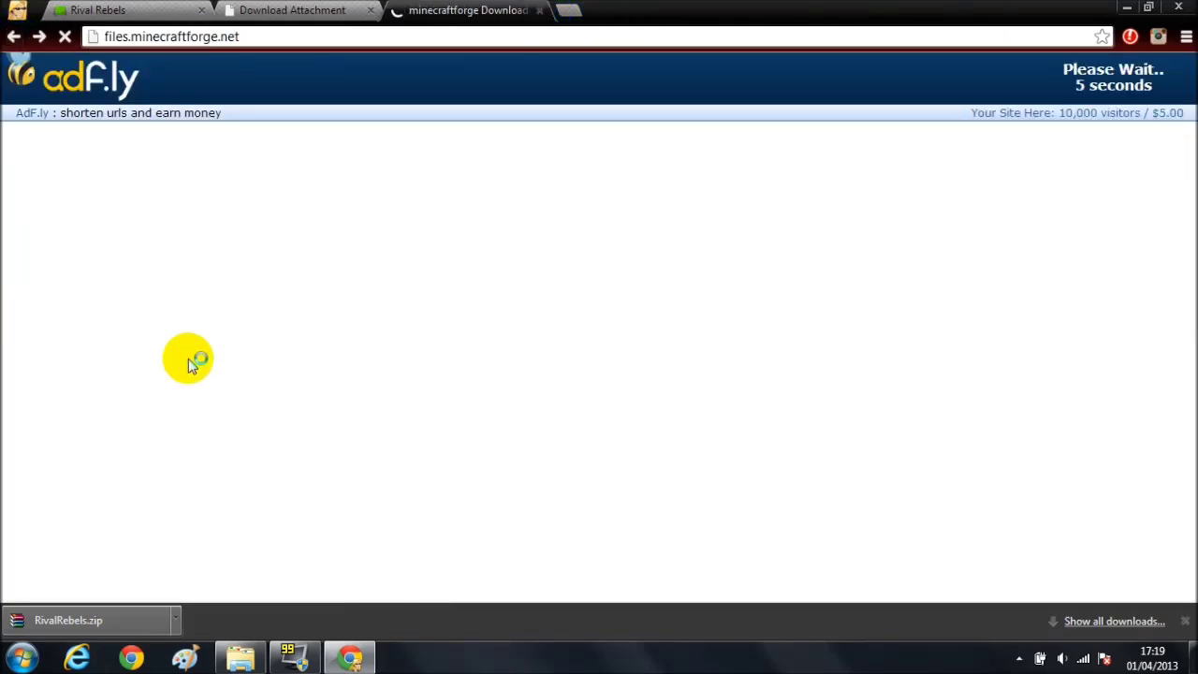
Copy the downloaded RivalRebels.zip from the browser to the desktop and minimize the browser.
left_click_drag(959, 20, 2, 103)
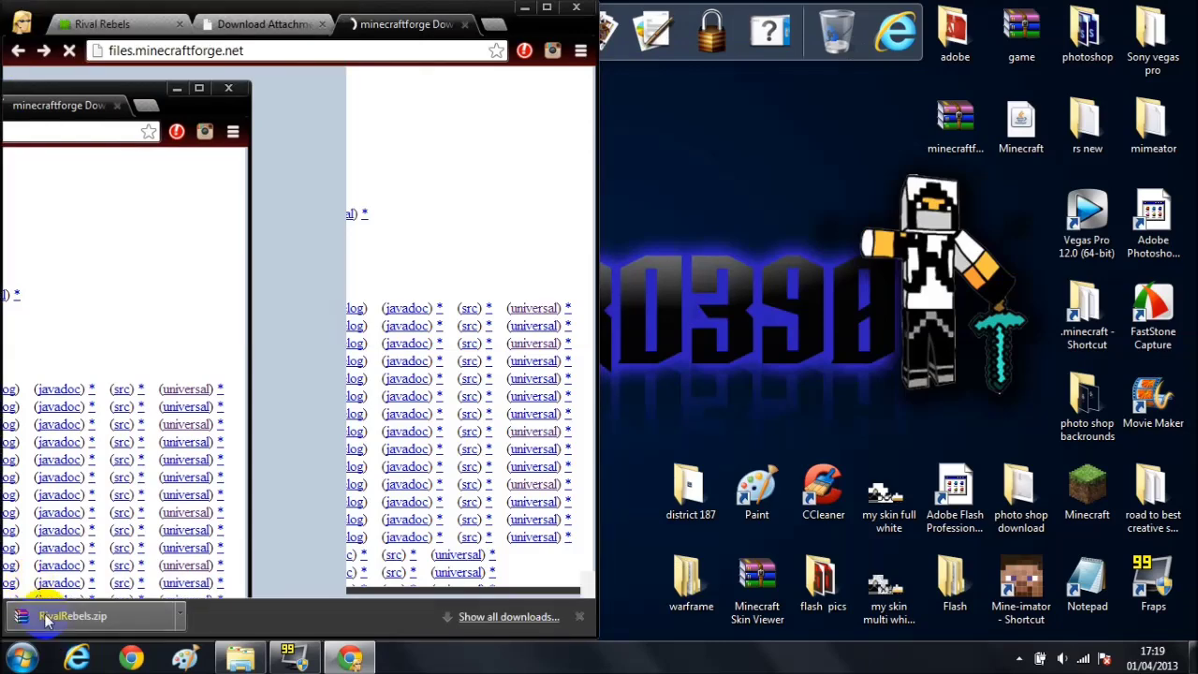
left_click_drag(992, 167, 881, 162)
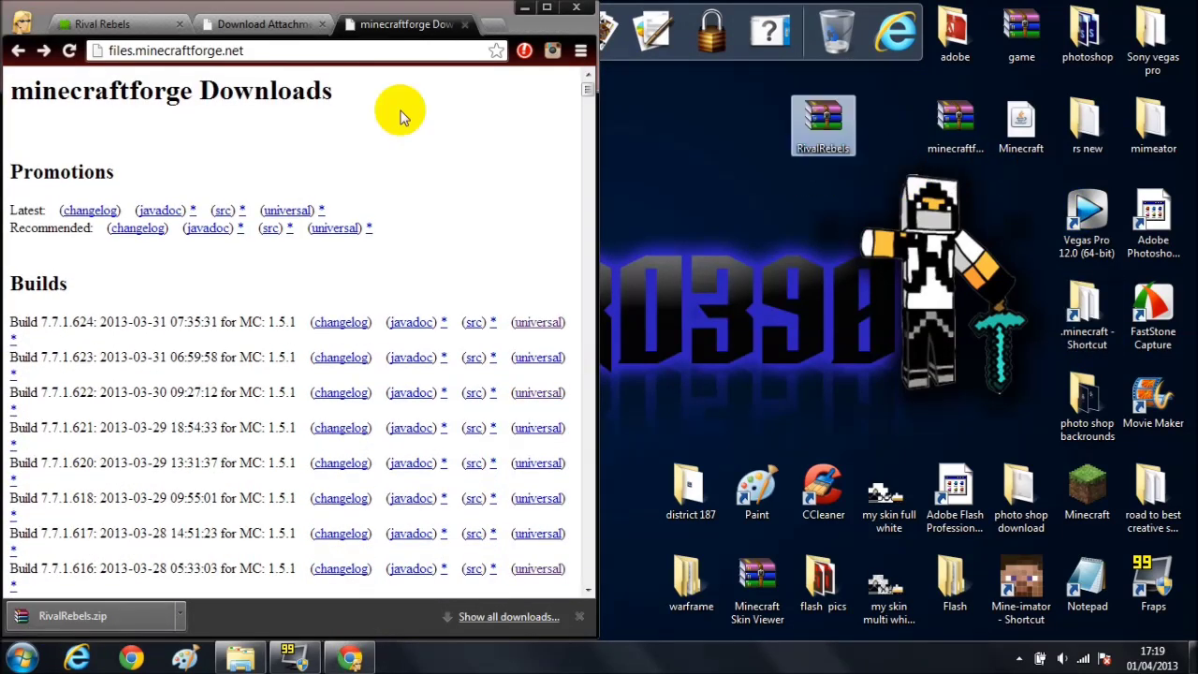
left_click(543, 9)
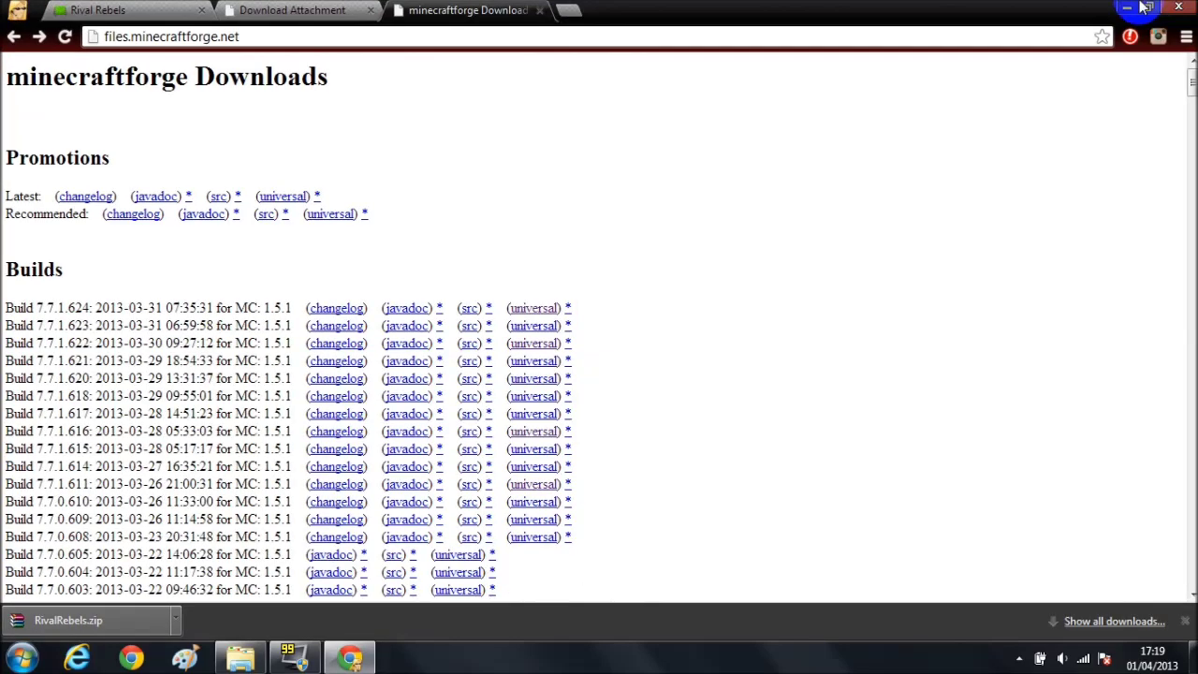
left_click(1125, 8)
Place the minecraftforge and RivalRebels archives next to each other in the free area of the desktop.
left_click_drag(957, 138, 495, 140)
left_click_drag(812, 148, 552, 150)
left_click(659, 203)
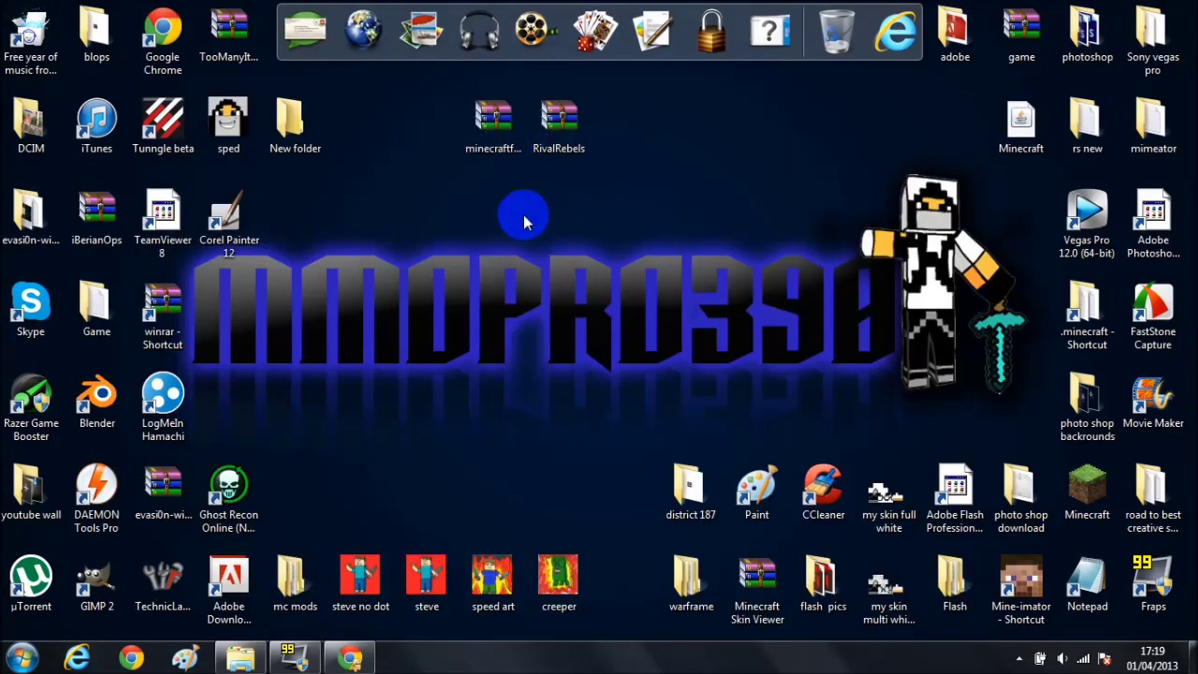
Go to the %appdata% folder and open the bin folder inside .minecraft.
left_click(21, 658)
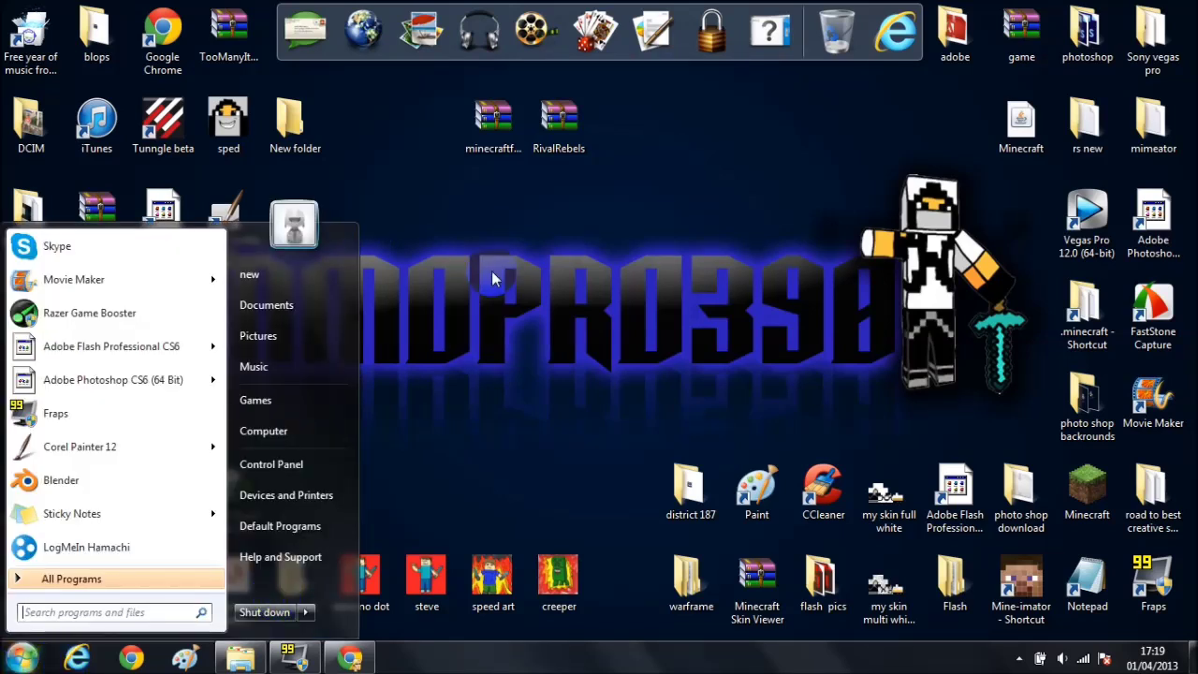
type("%appdata%")
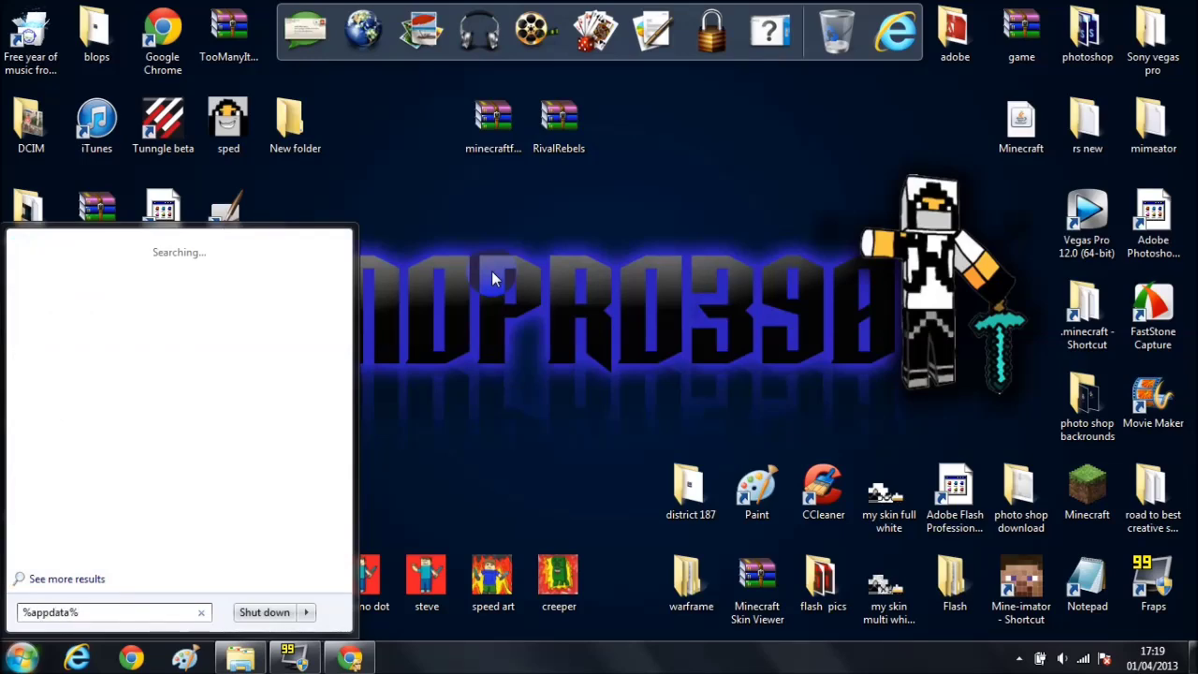
key("Return")
left_click_drag(602, 164, 684, 220)
double_click(577, 312)
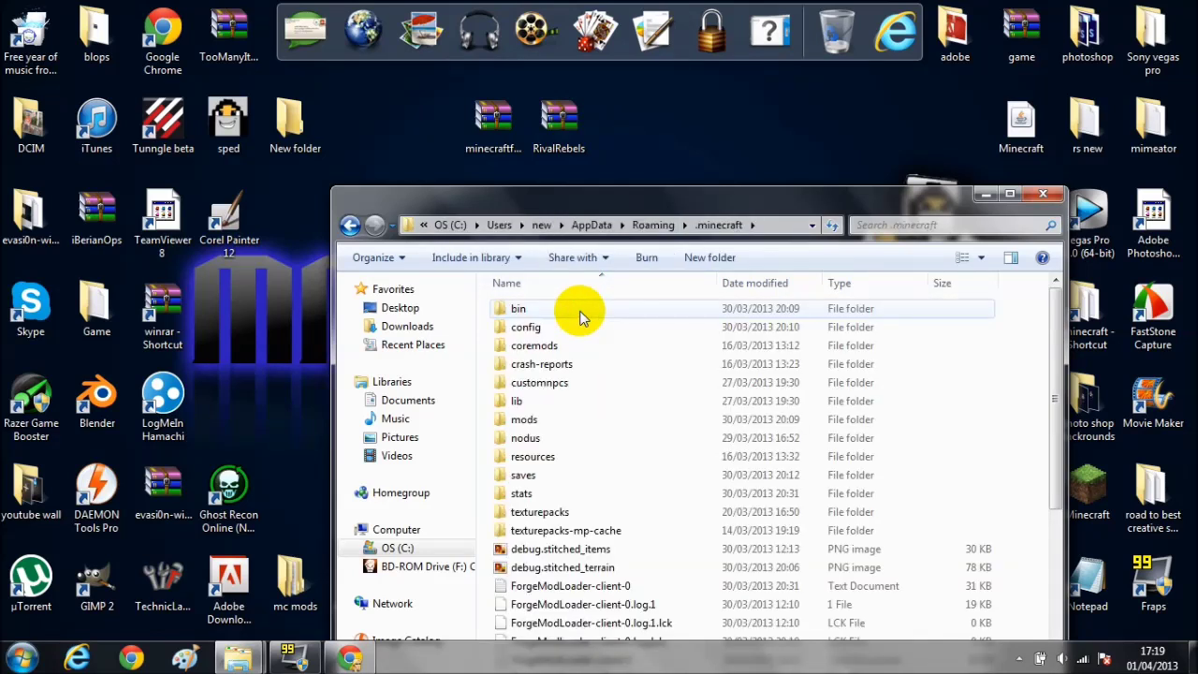
double_click(581, 313)
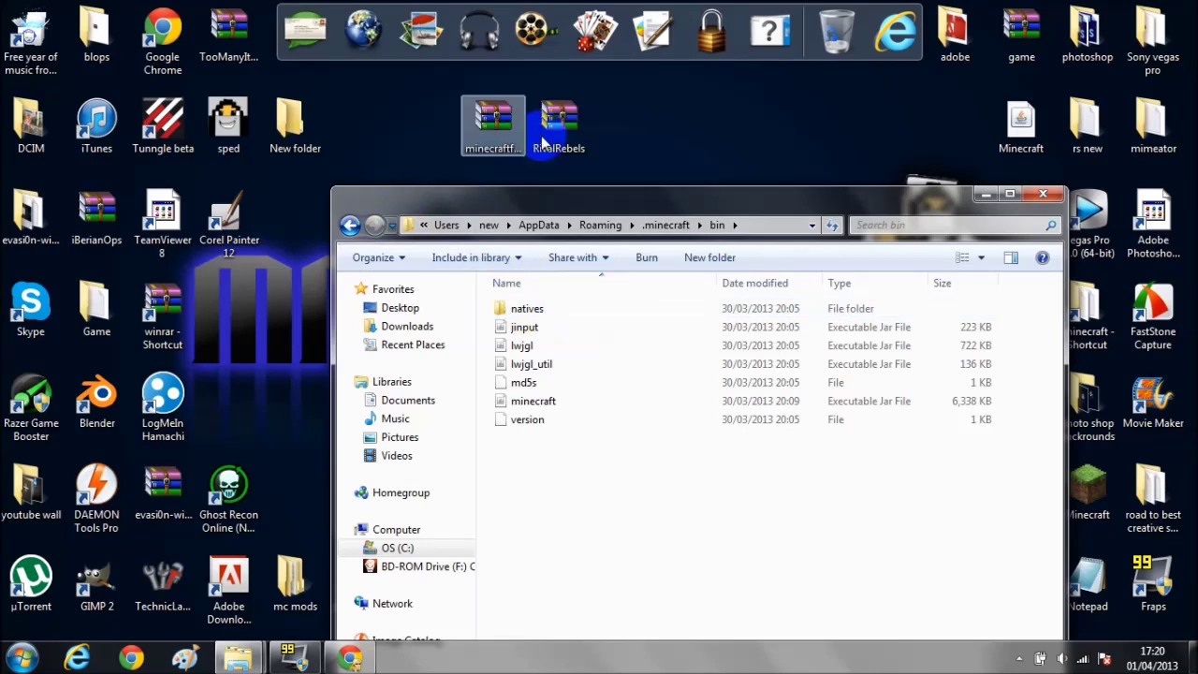
Open the minecraft jar file from the bin folder as an archive in WinRAR.
left_click(537, 405)
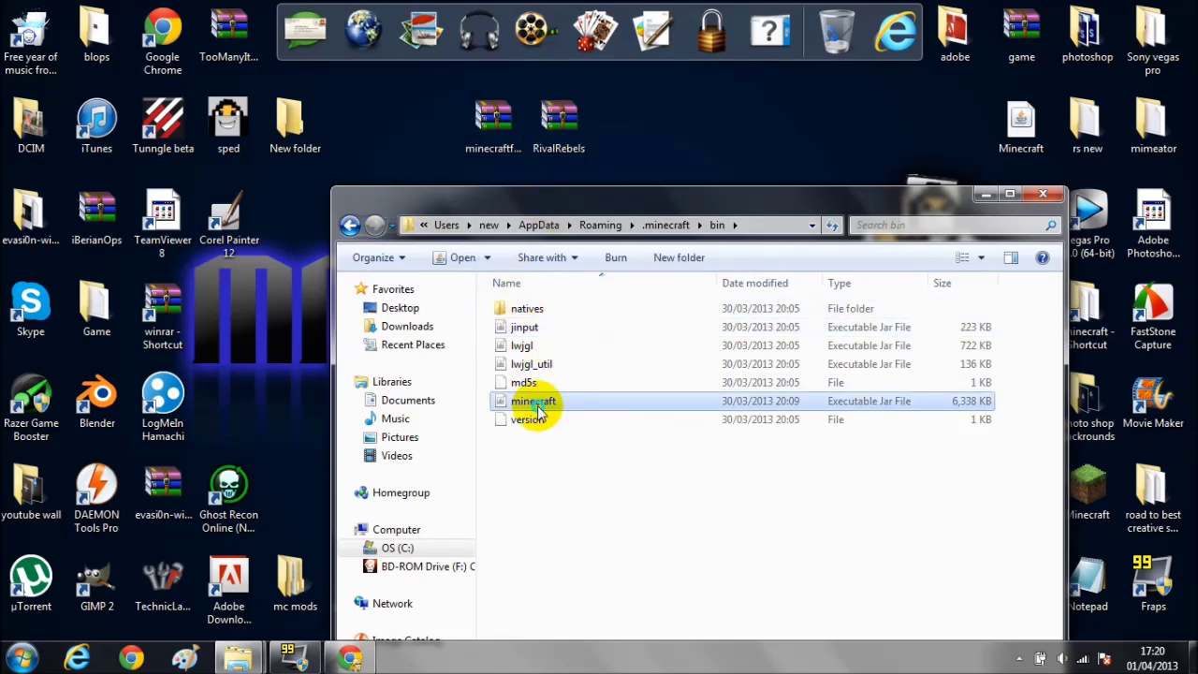
right_click(539, 408)
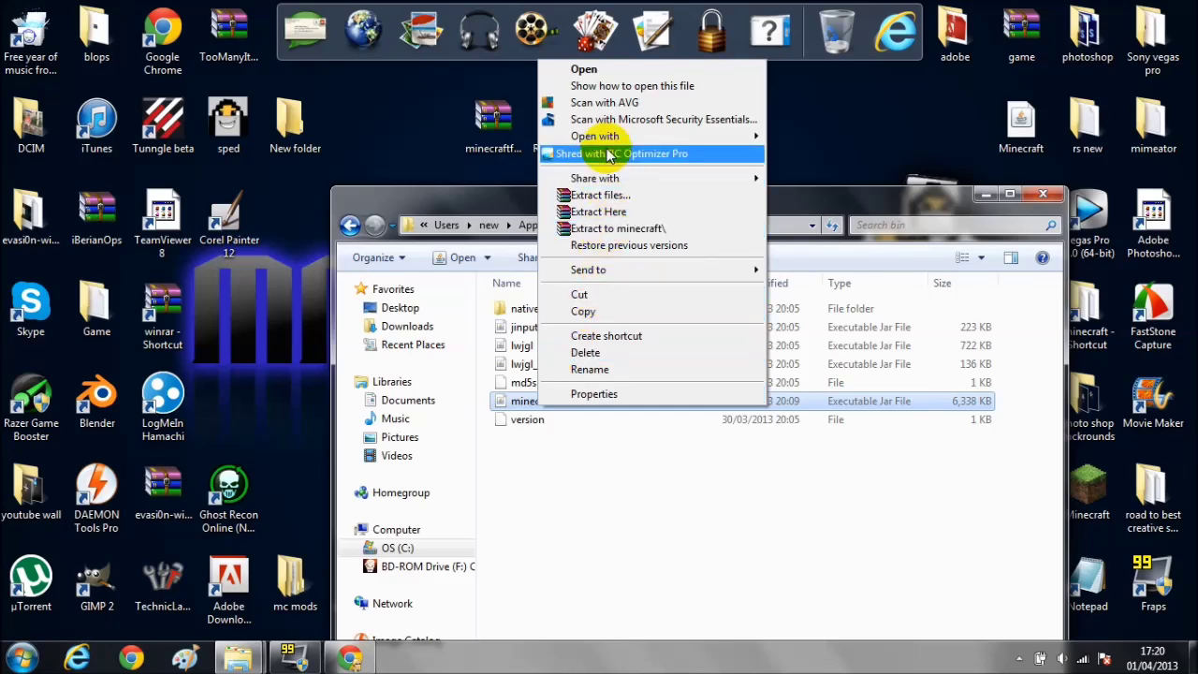
mouse_move(727, 138)
left_click(797, 177)
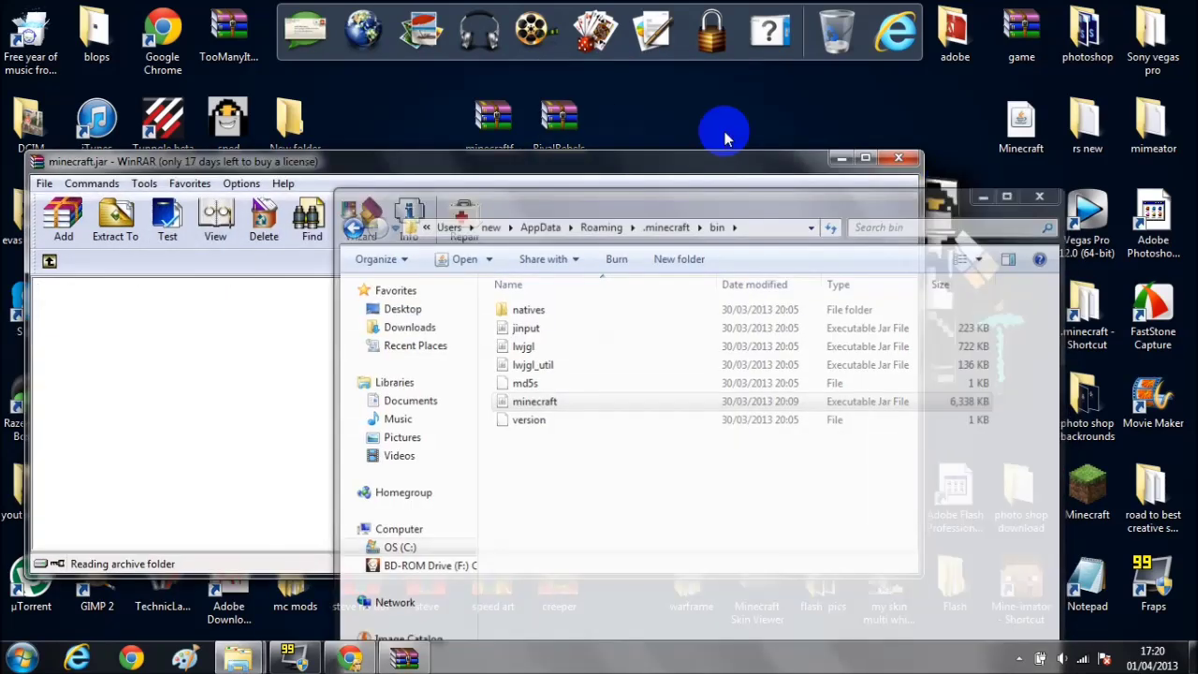
left_click_drag(175, 157, 2, 132)
key("Escape")
Move both desktop archives aside, open the minecraftforge archive and tile its window over half of the screen.
left_click_drag(487, 114, 756, 140)
left_click_drag(559, 117, 692, 142)
double_click(753, 131)
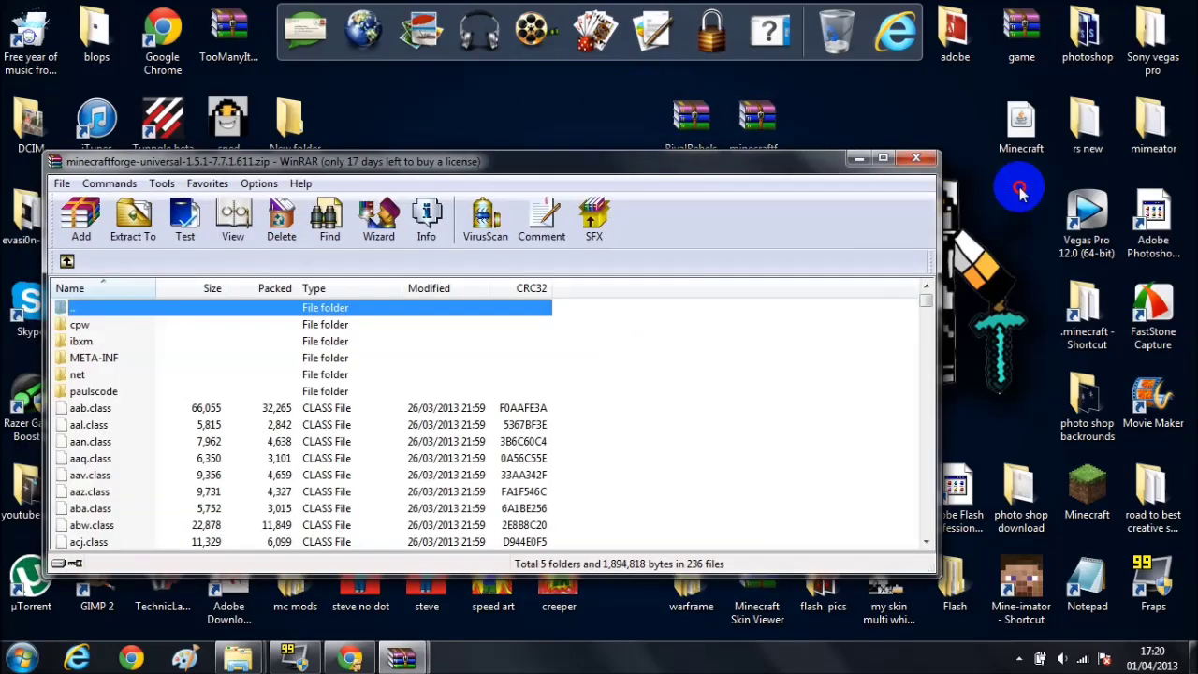
key("super+Right")
Bring back the minecraft.jar archive window and tile it beside the minecraftforge archive.
left_click(356, 658)
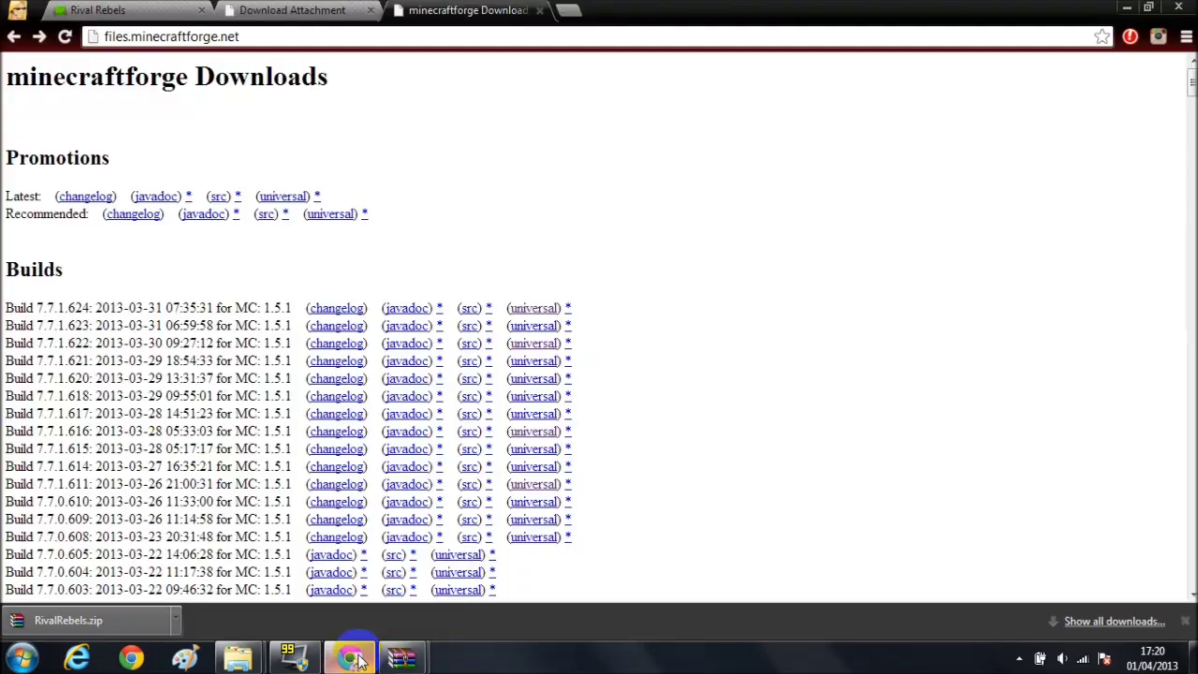
left_click(355, 658)
left_click(299, 615)
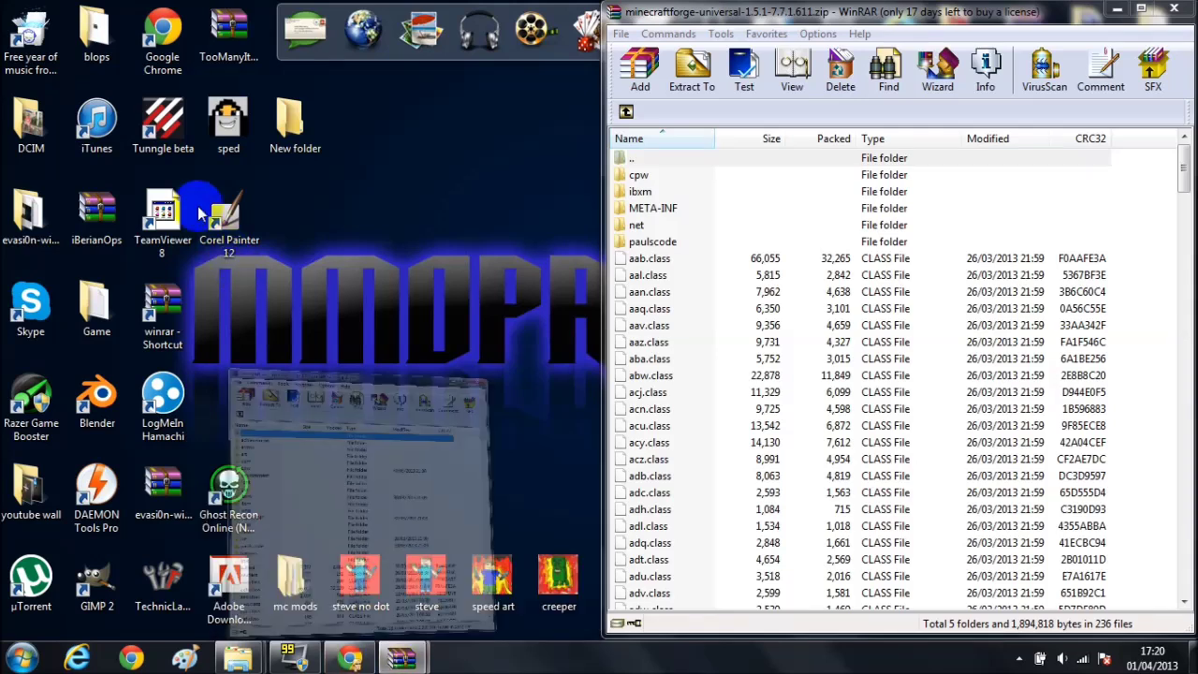
key("super+Left")
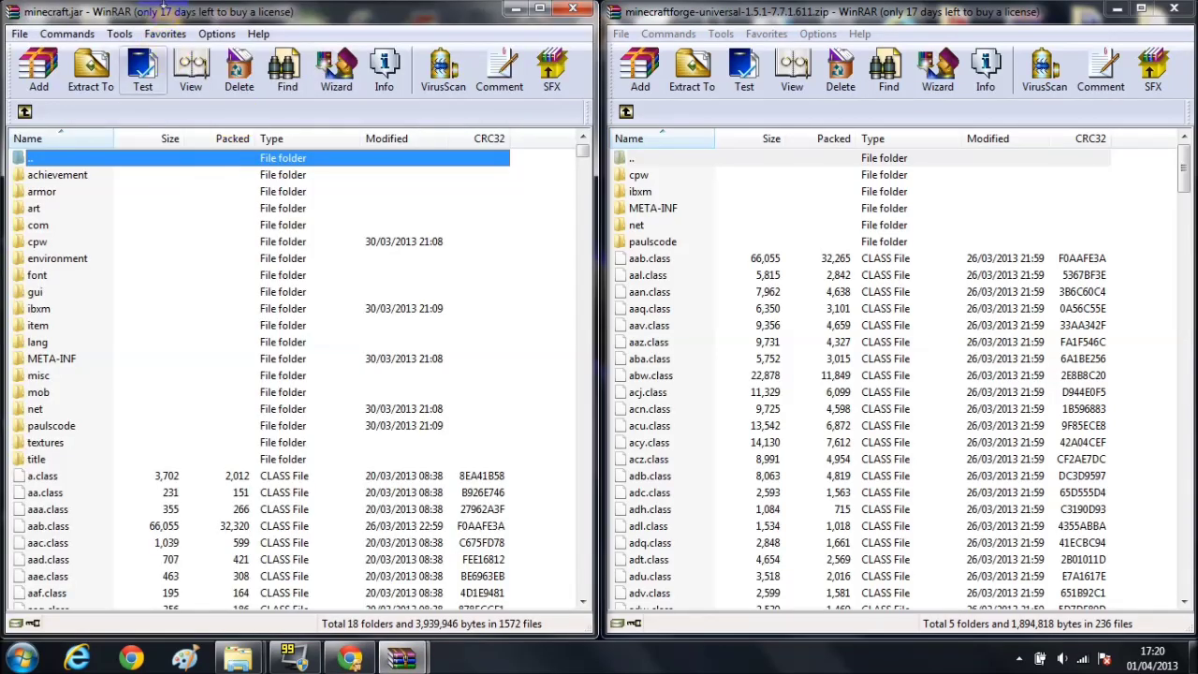
Select the META-INF folder in minecraft.jar, and select all contents of the minecraftforge archive to show what gets copied over.
left_click(65, 359)
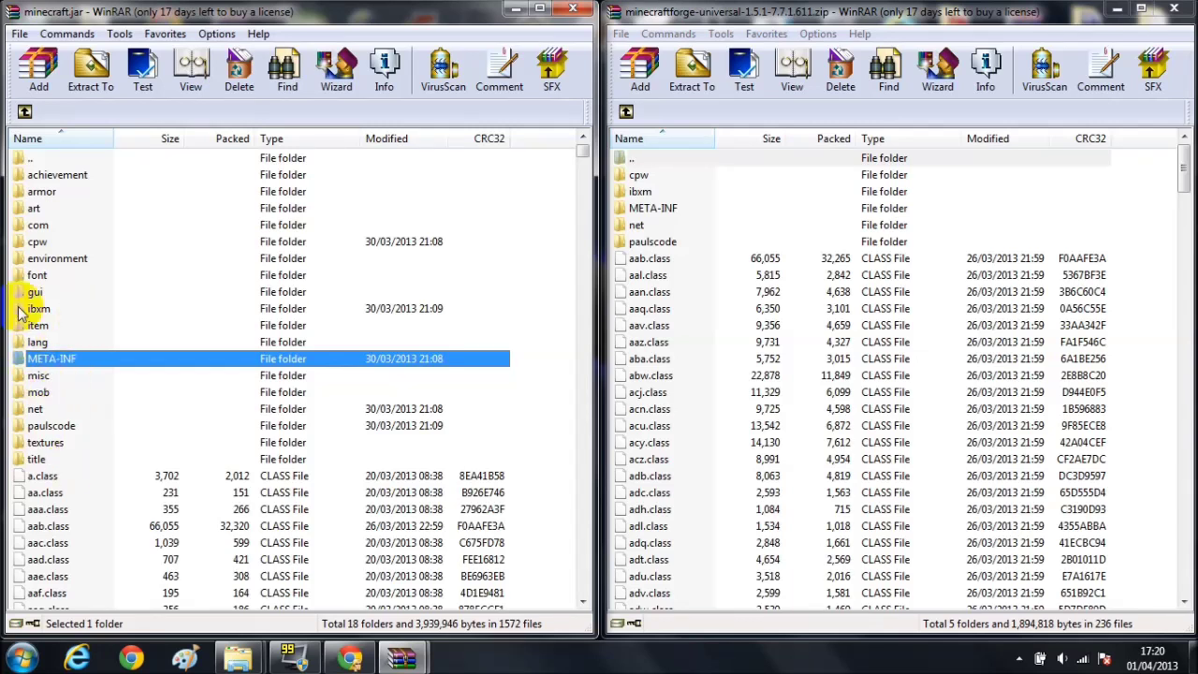
left_click(670, 227)
key("ctrl+a")
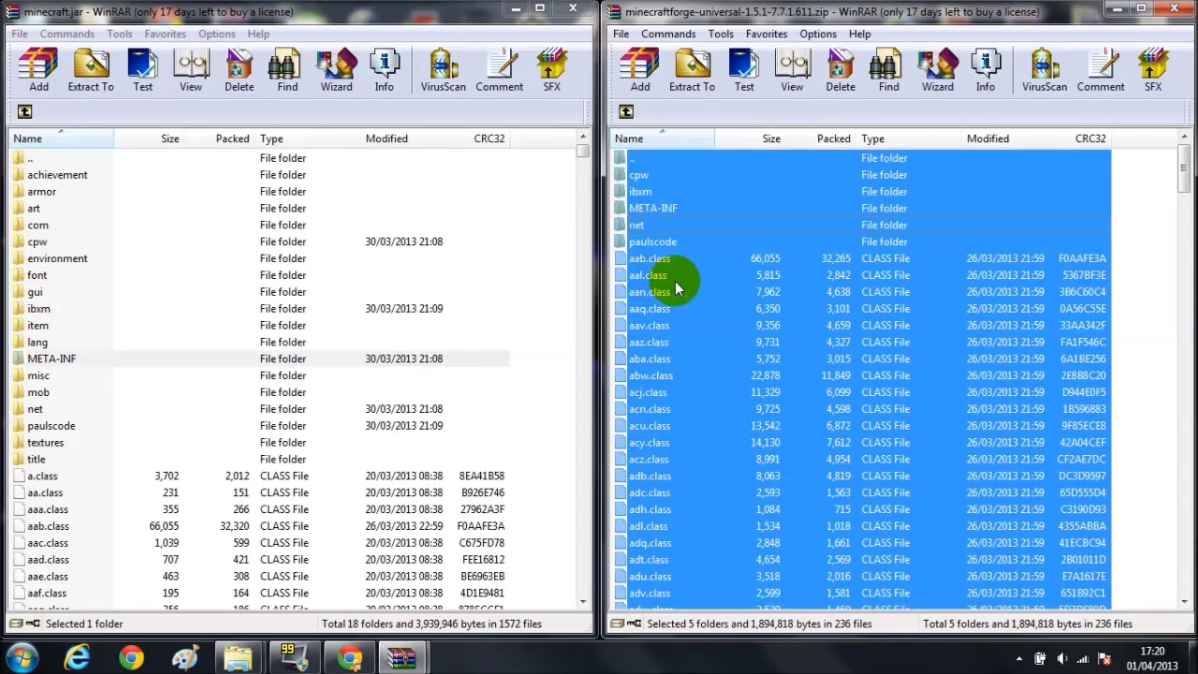
left_click_drag(683, 209, 676, 169)
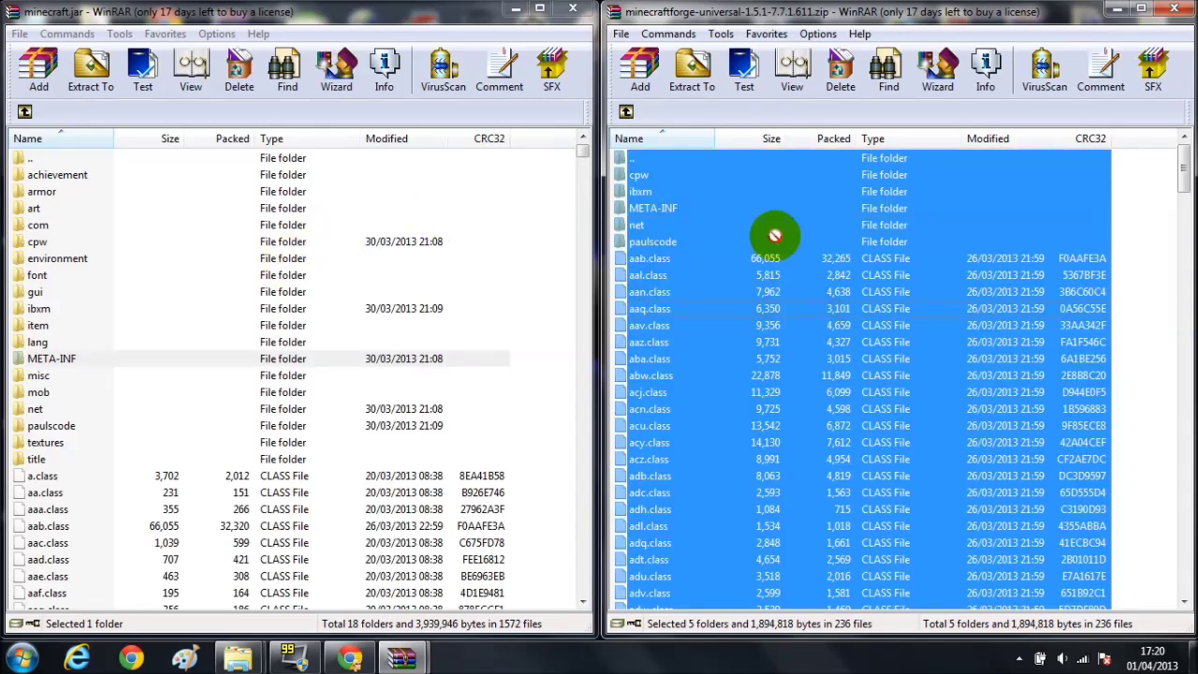
left_click(740, 275)
left_click(67, 360)
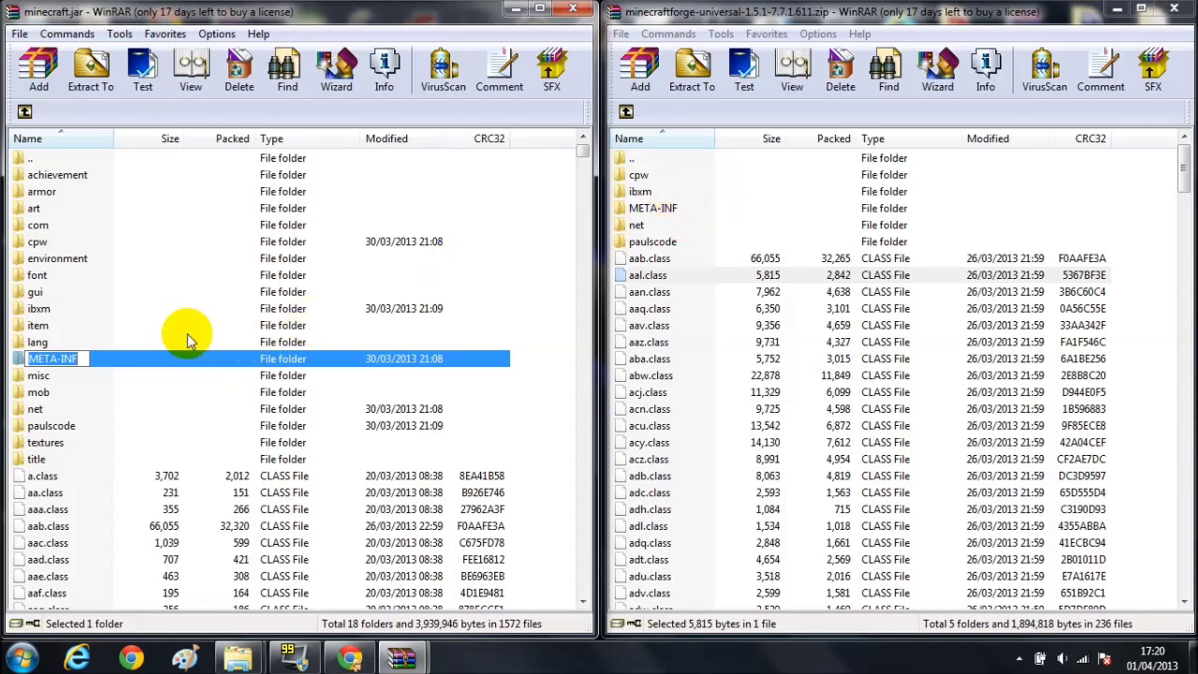
key("Escape")
key("Up")
key("Up")
key("Up")
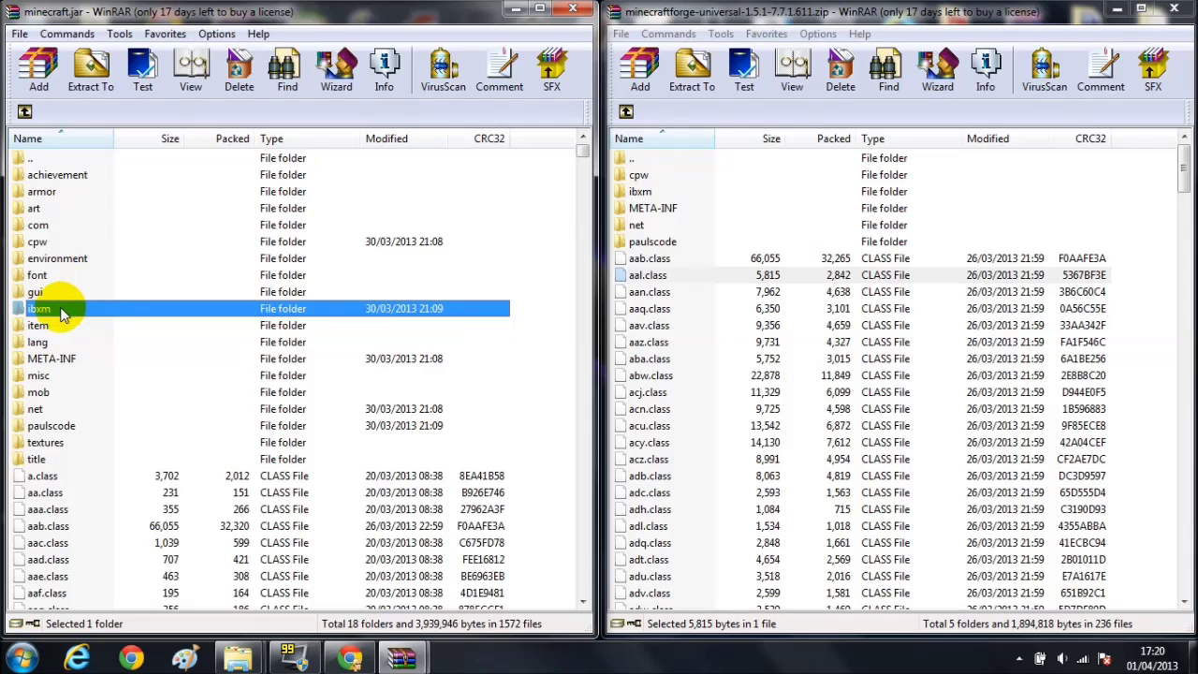
Select all files and folders in the minecraftforge archive again and close that archive window.
left_click(816, 476)
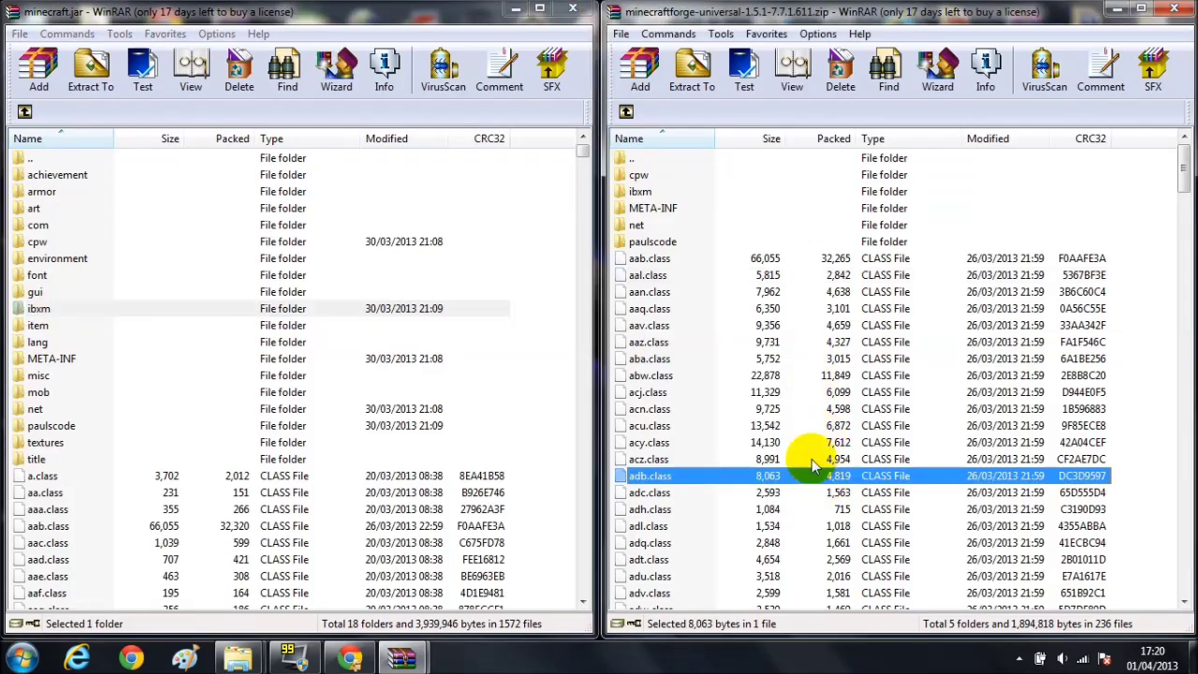
key("ctrl+a")
left_click_drag(811, 459, 690, 317)
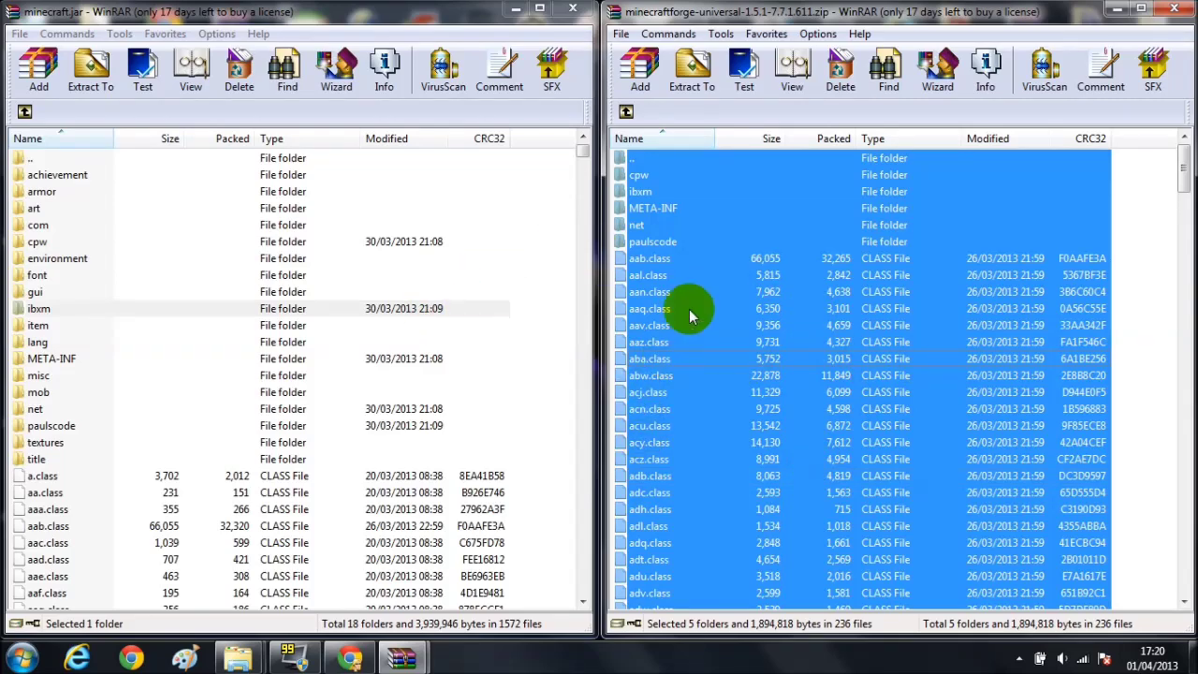
left_click(1182, 13)
Open the RivalRebels archive from the desktop, look inside its mods folder and close the archive.
double_click(697, 117)
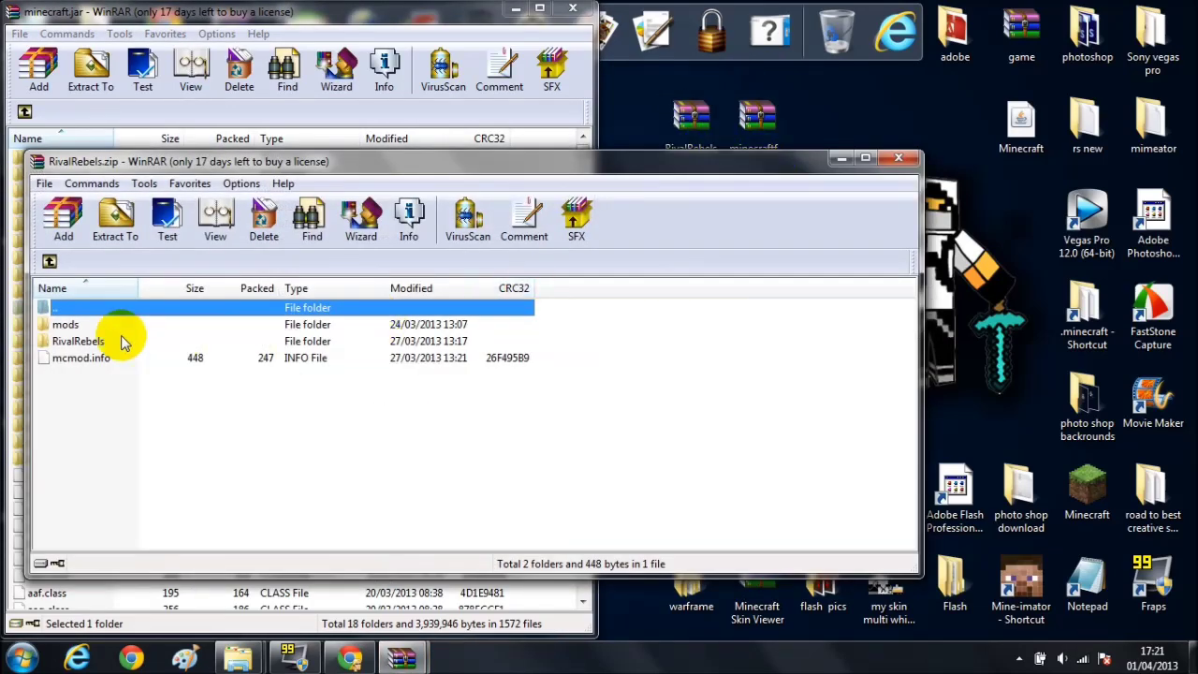
double_click(71, 324)
left_click(49, 261)
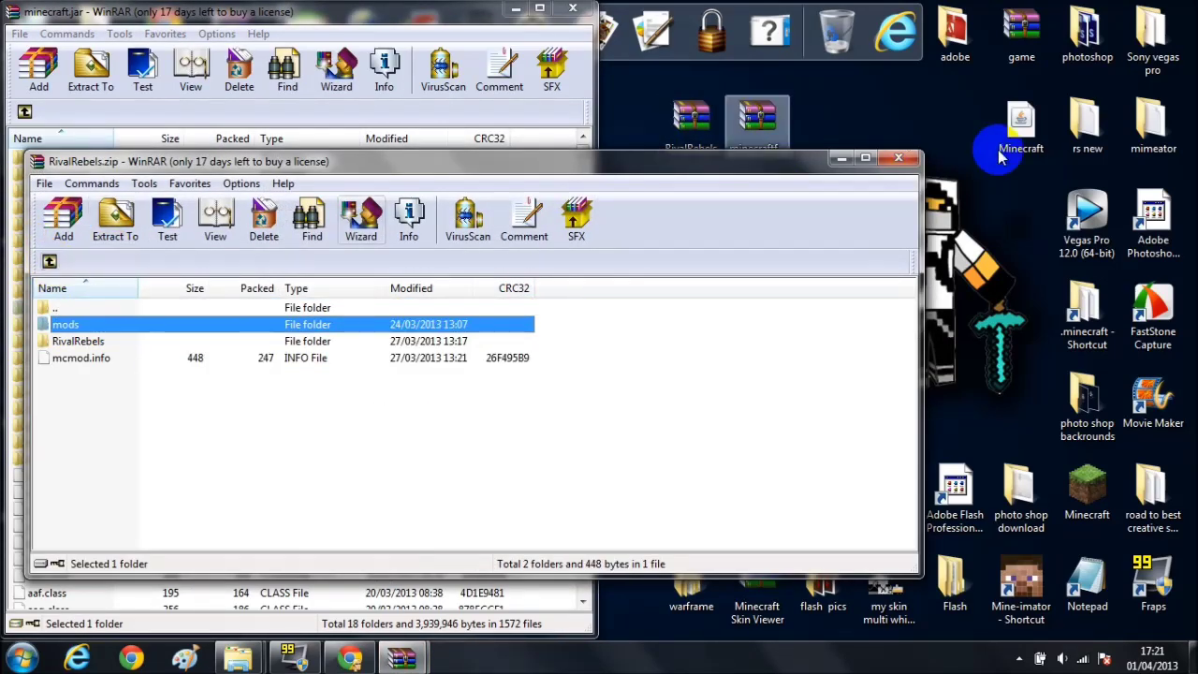
left_click(898, 158)
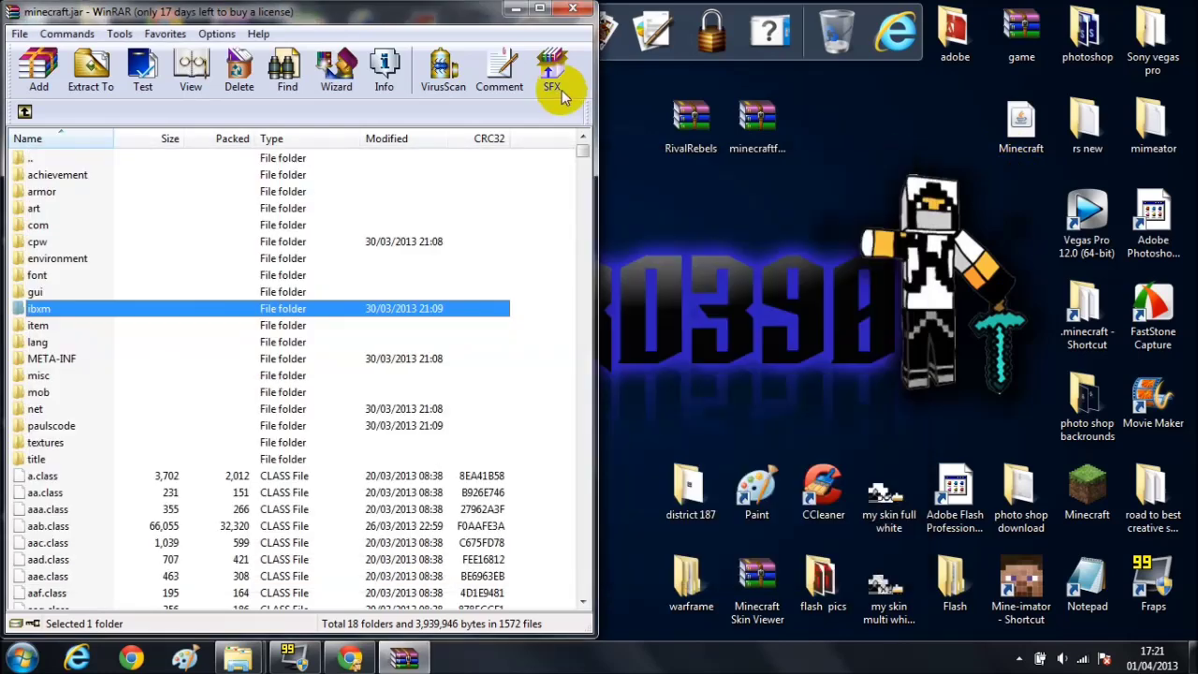
Close the minecraft.jar archive and go up from the bin folder window to the .minecraft folder.
left_click(573, 11)
mouse_move(238, 658)
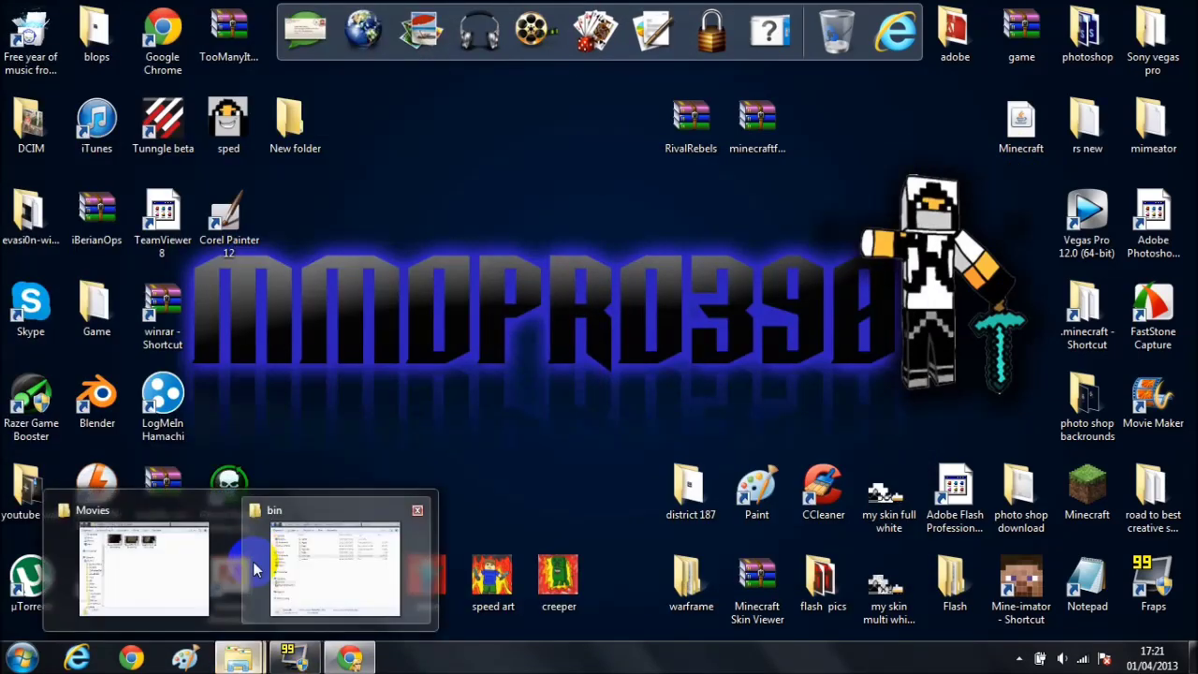
left_click(268, 569)
left_click_drag(610, 200, 235, 97)
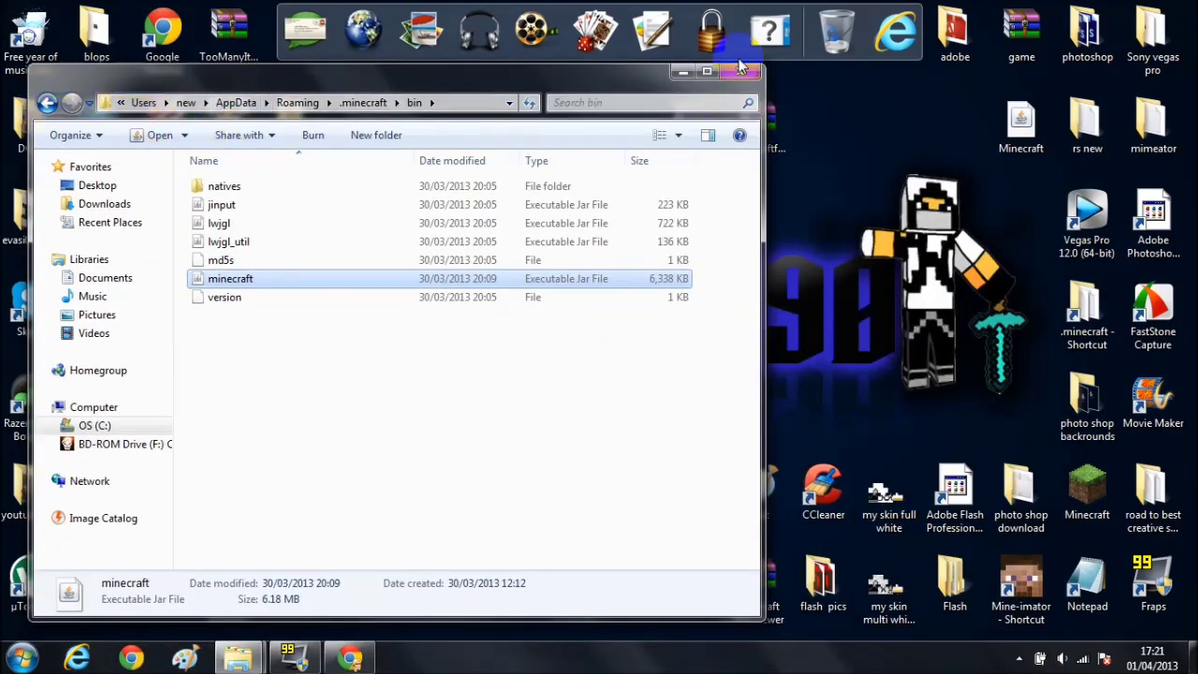
key("BackSpace")
Move the RivalRebels archive on the desktop clear of the folder window and open the mods folder in .minecraft.
left_click_drag(645, 75, 532, 100)
left_click_drag(706, 125, 904, 125)
left_click_drag(484, 103, 648, 75)
double_click(281, 286)
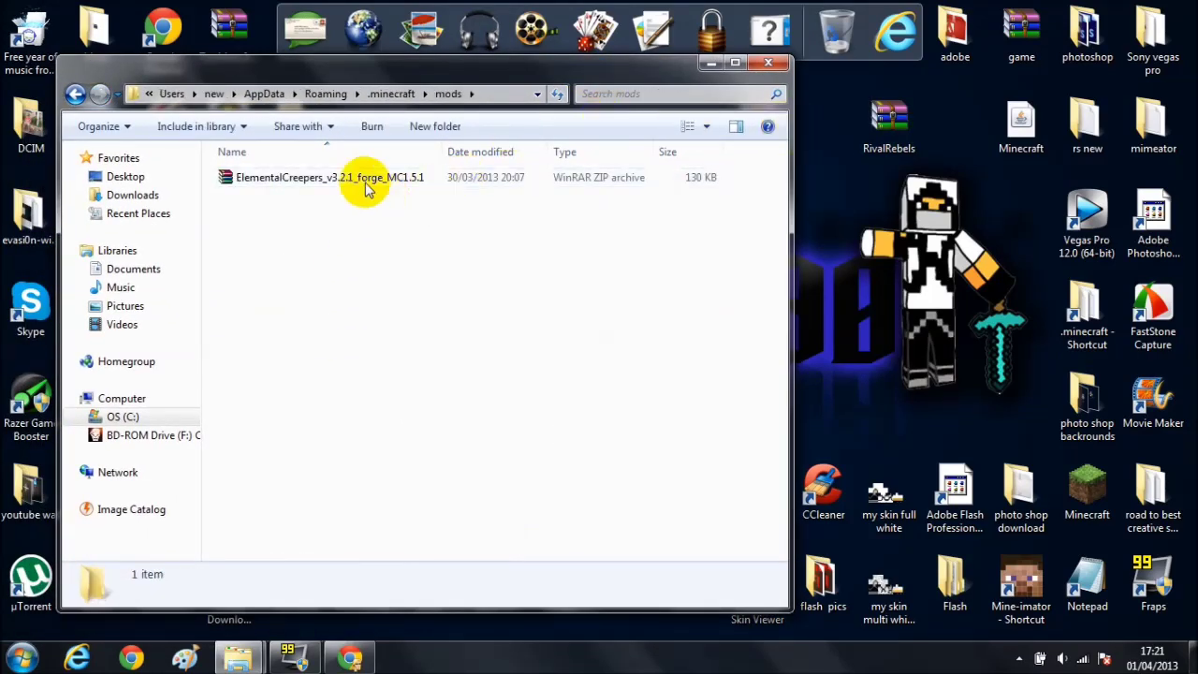
Move the ElementalCreepers archive out of the mods folder to the desktop and move the RivalRebels archive into mods.
left_click_drag(365, 187, 896, 273)
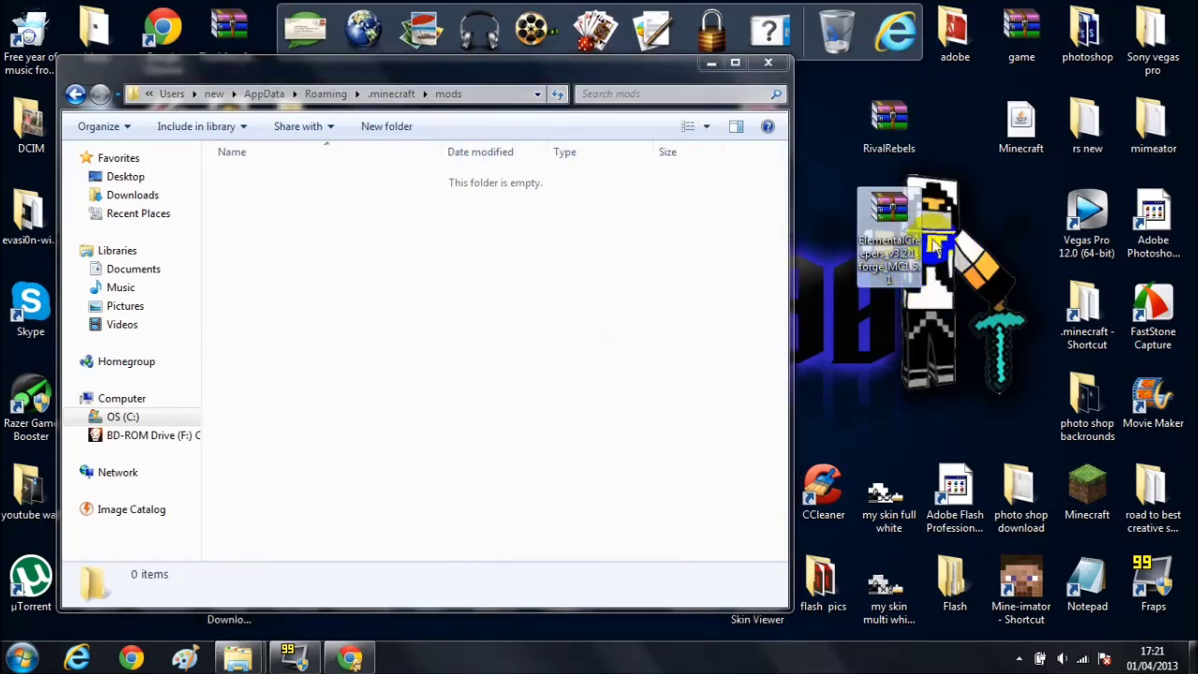
left_click_drag(880, 132, 401, 289)
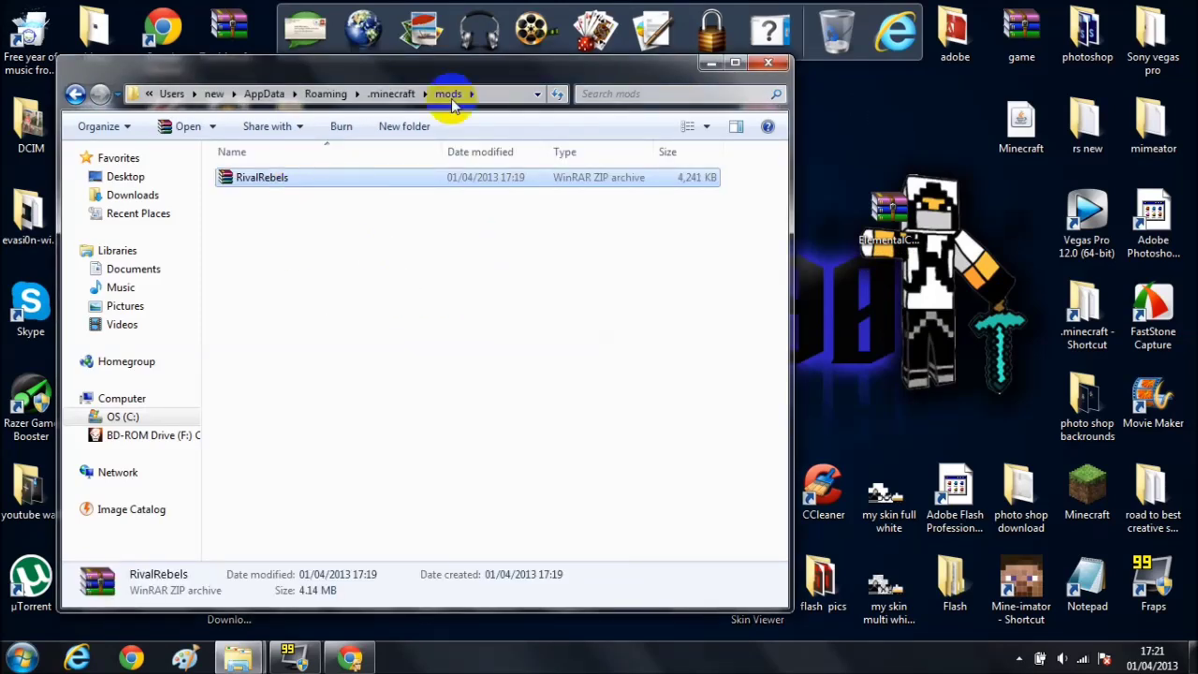
Return to the .minecraft folder, look at the option for creating a new folder there and close the window.
left_click(75, 93)
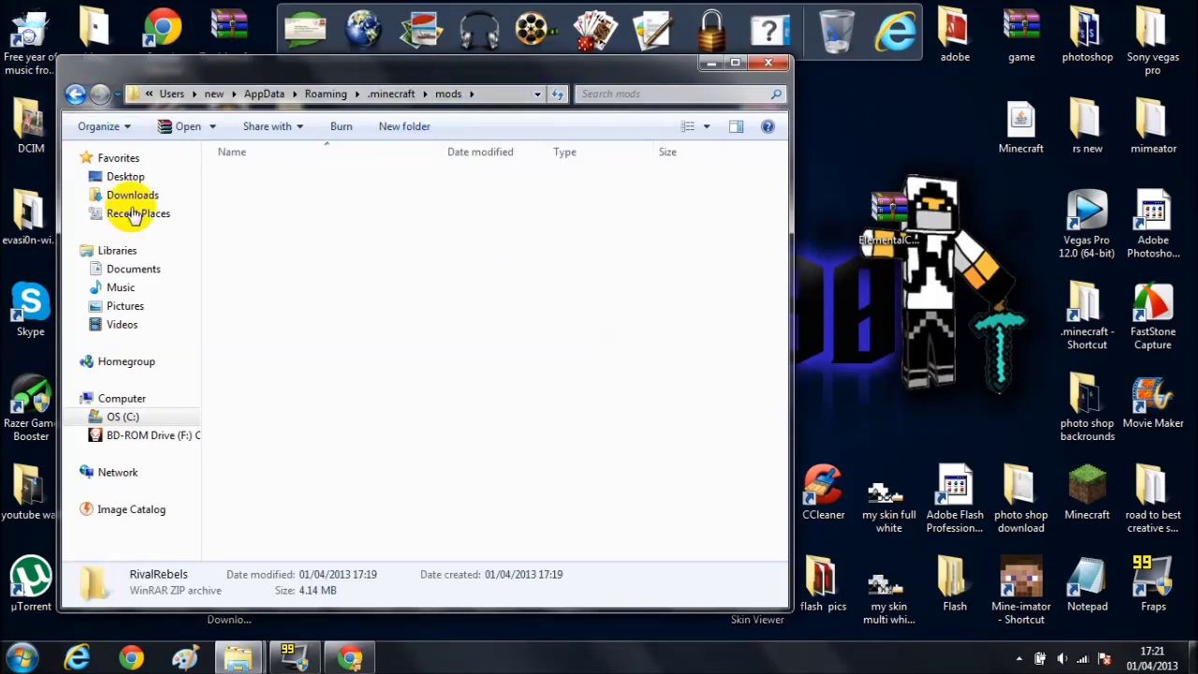
right_click(211, 320)
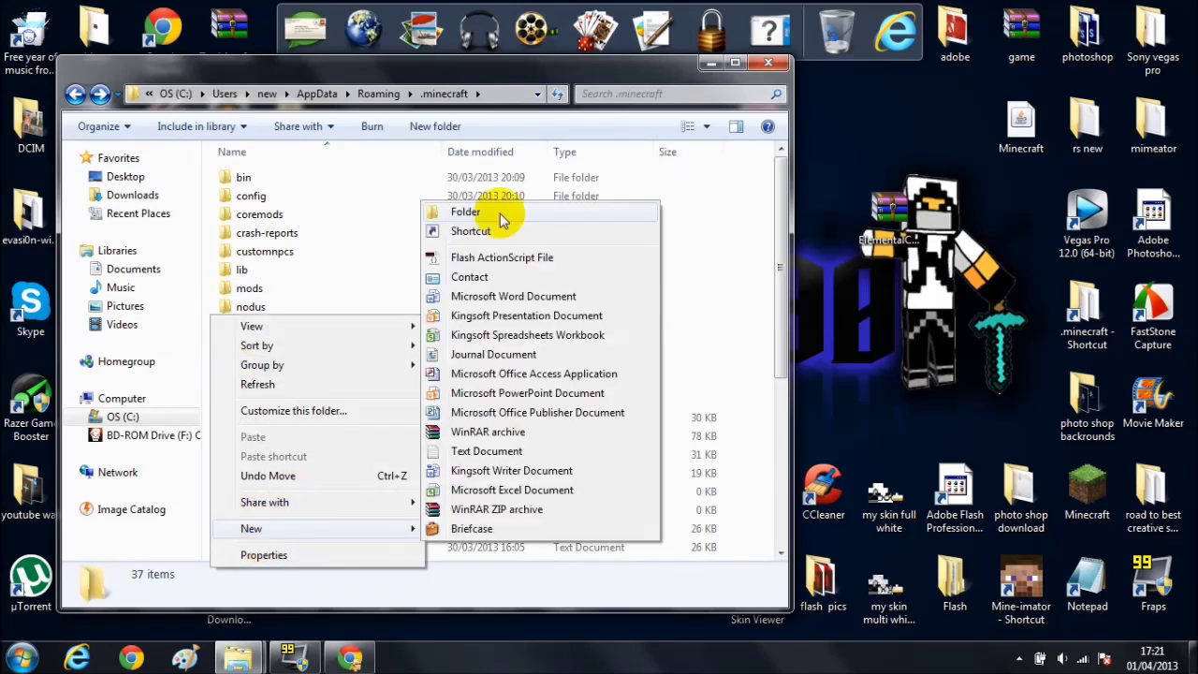
left_click(782, 94)
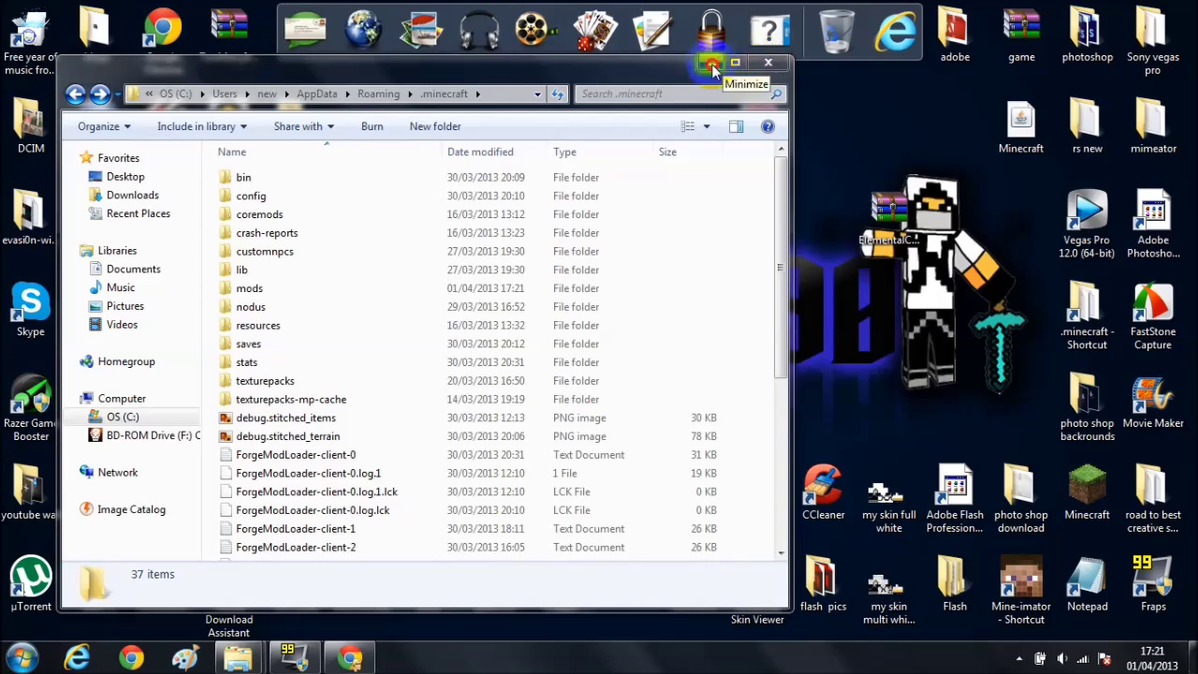
left_click(765, 63)
Run Minecraft.exe from the desktop and move the ElementalCreepers archive beside the minecraftforge archive.
double_click(1087, 491)
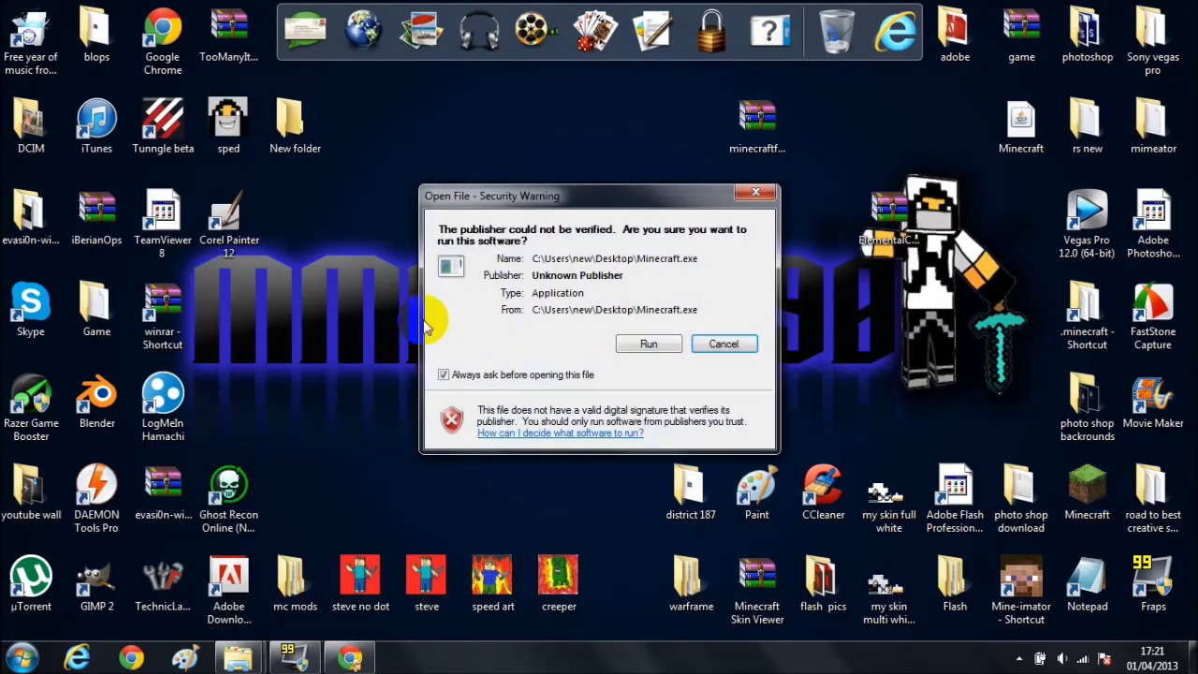
left_click(648, 346)
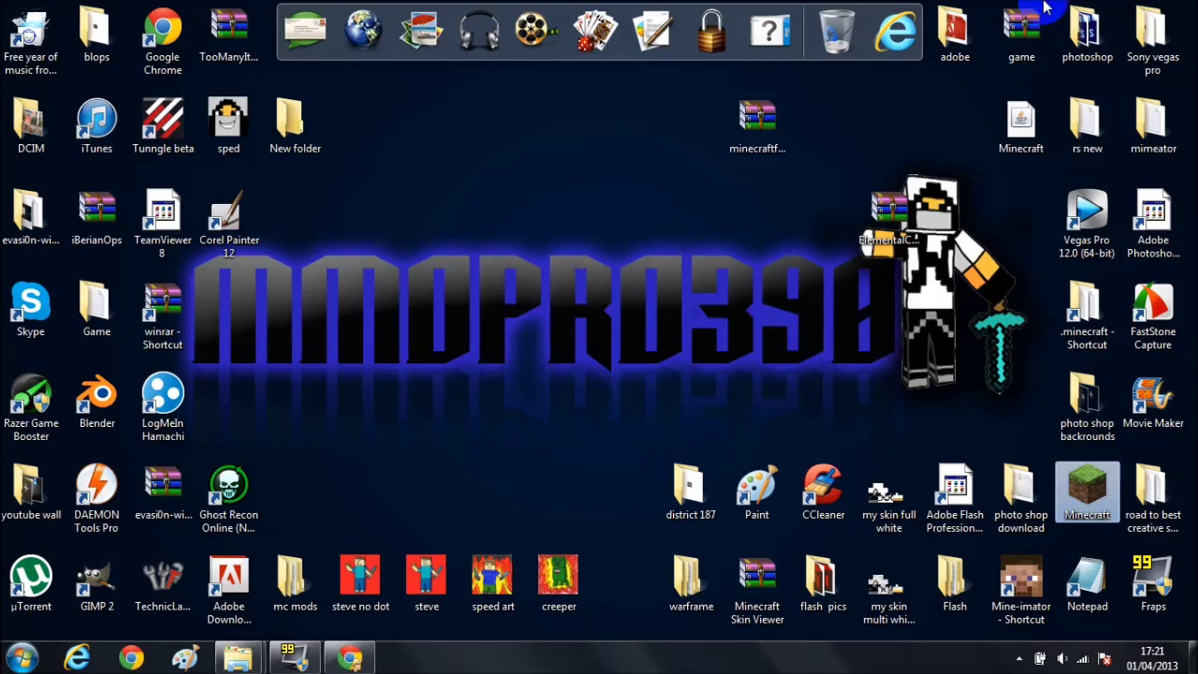
left_click_drag(888, 225, 824, 140)
left_click(820, 215)
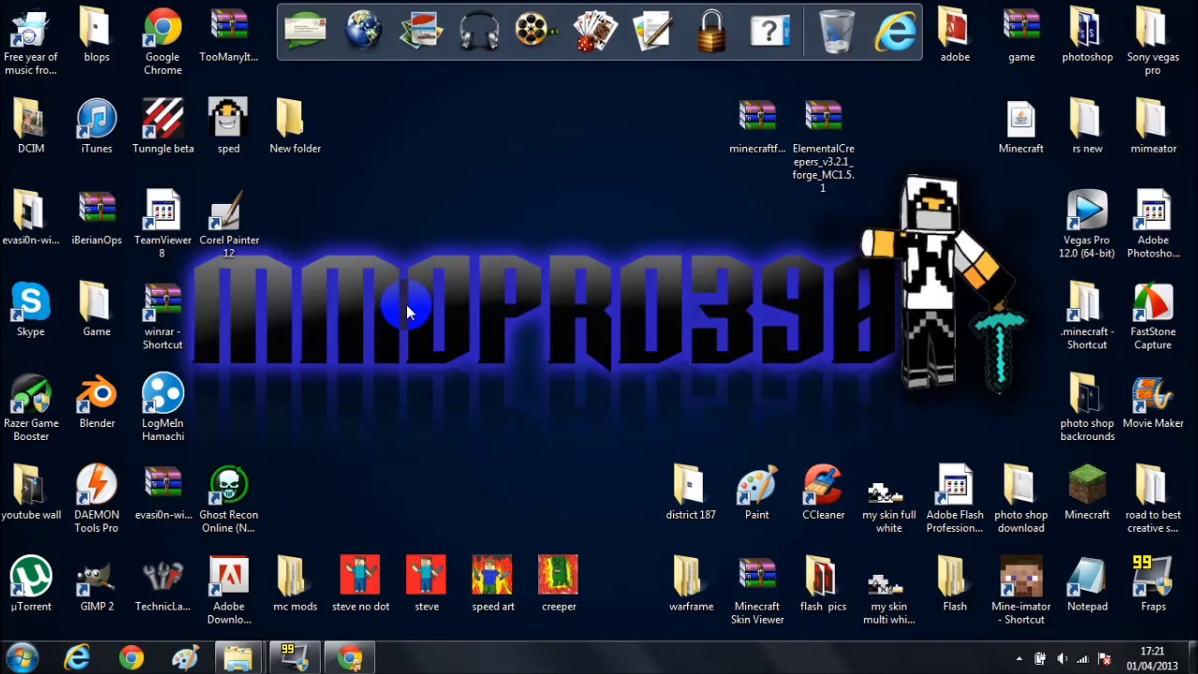
Run Minecraft.exe again and view the launcher options without forcing an update.
left_click(1104, 515)
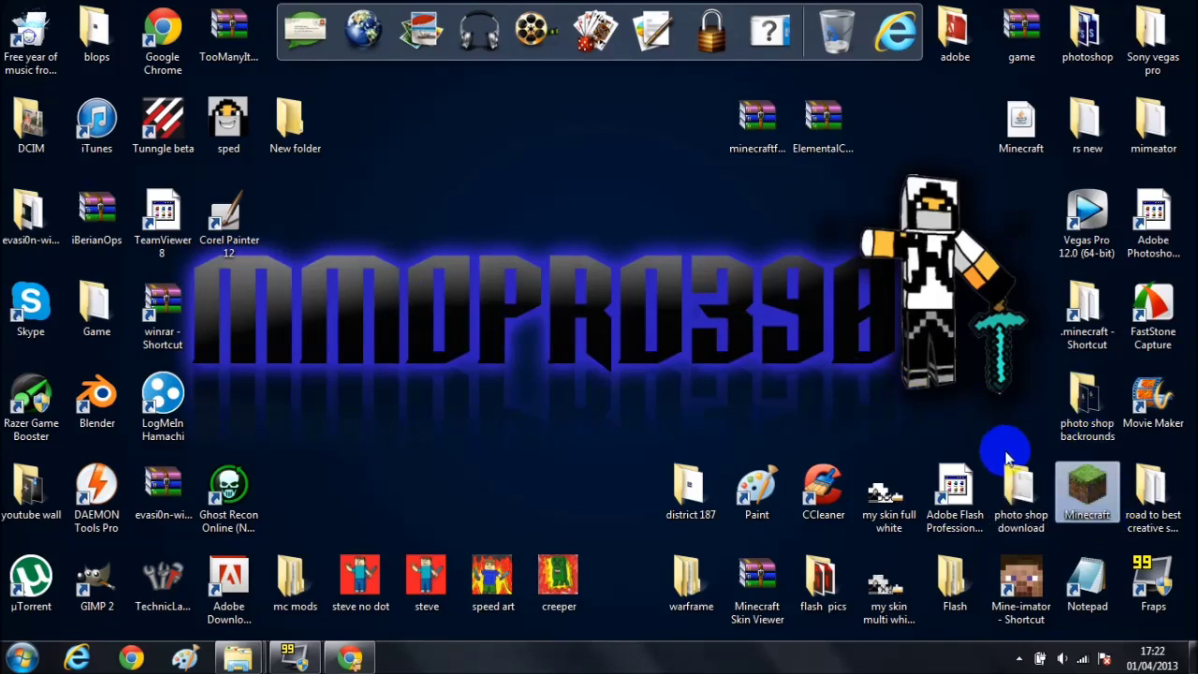
double_click(1086, 489)
left_click(644, 343)
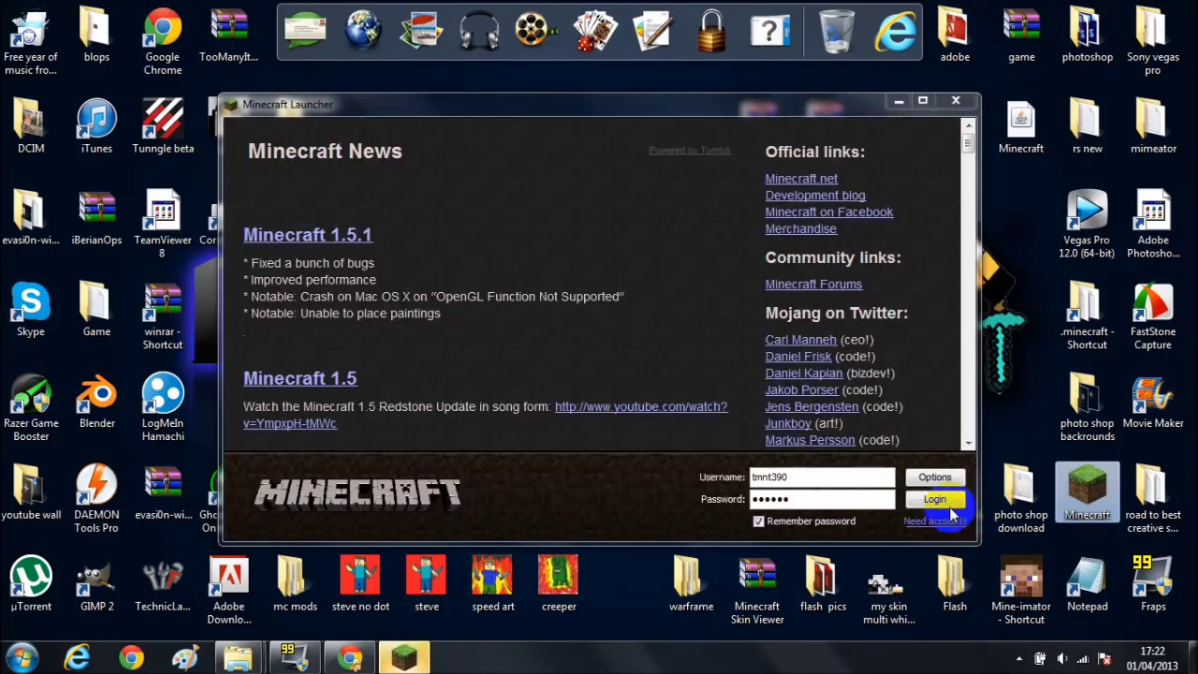
left_click(934, 478)
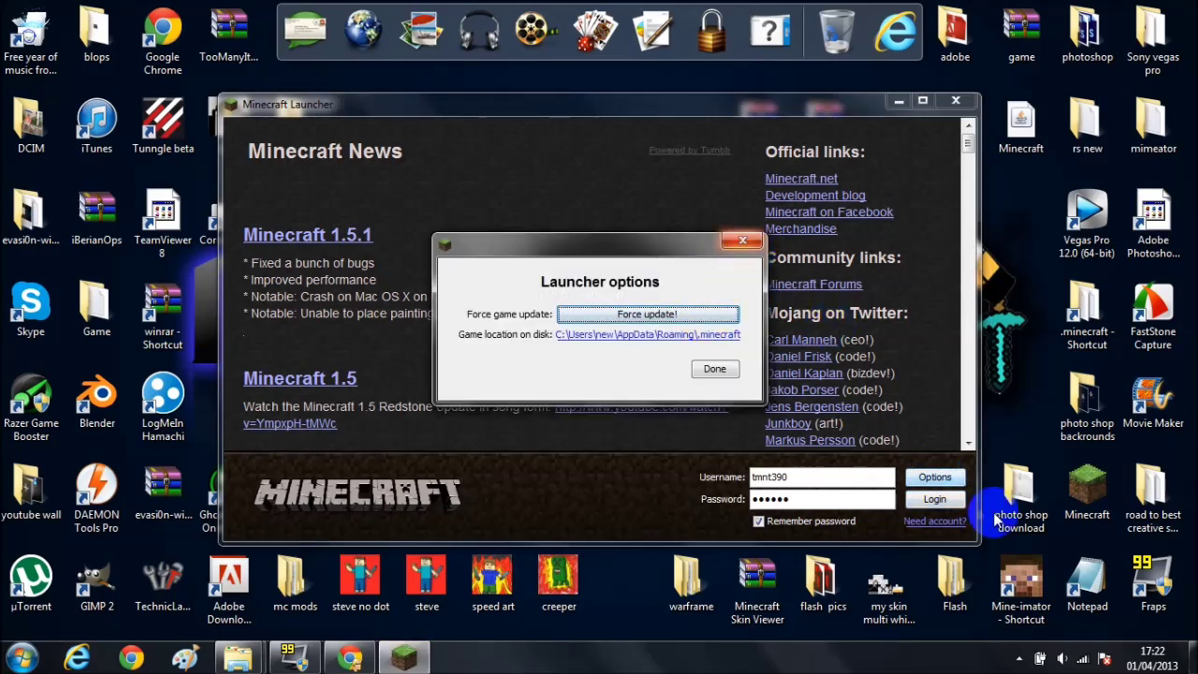
key("Escape")
Log in with the remembered account to start Minecraft and close the extra launcher window.
left_click(936, 503)
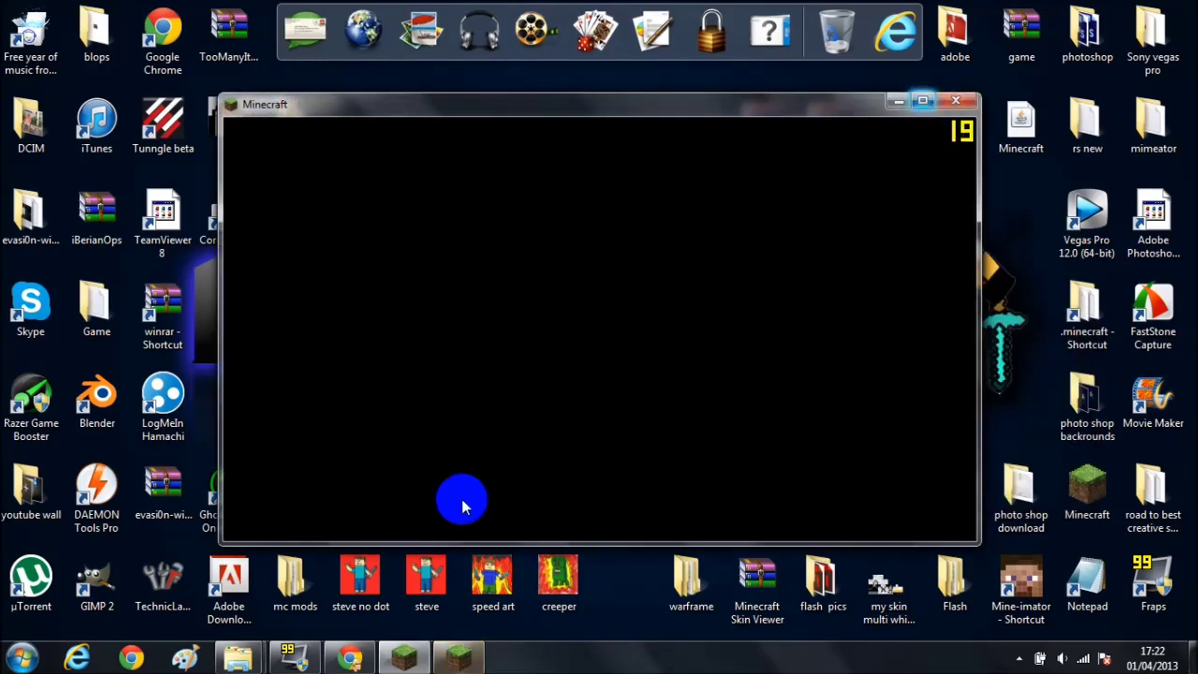
right_click(458, 657)
left_click(432, 613)
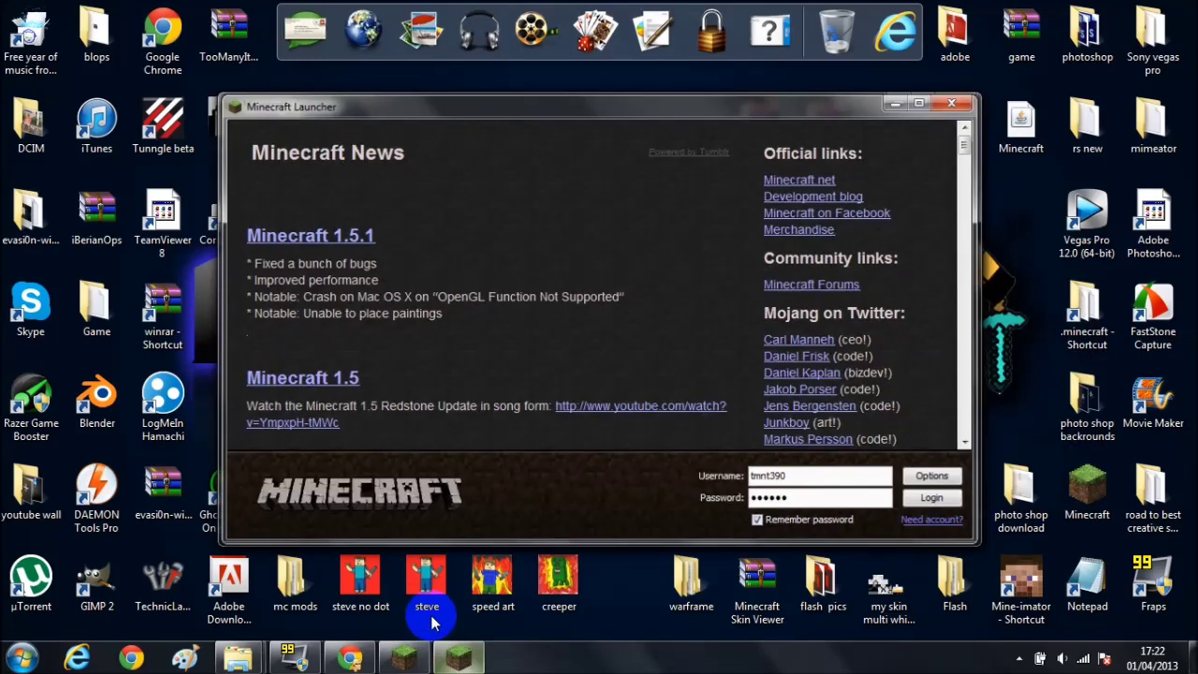